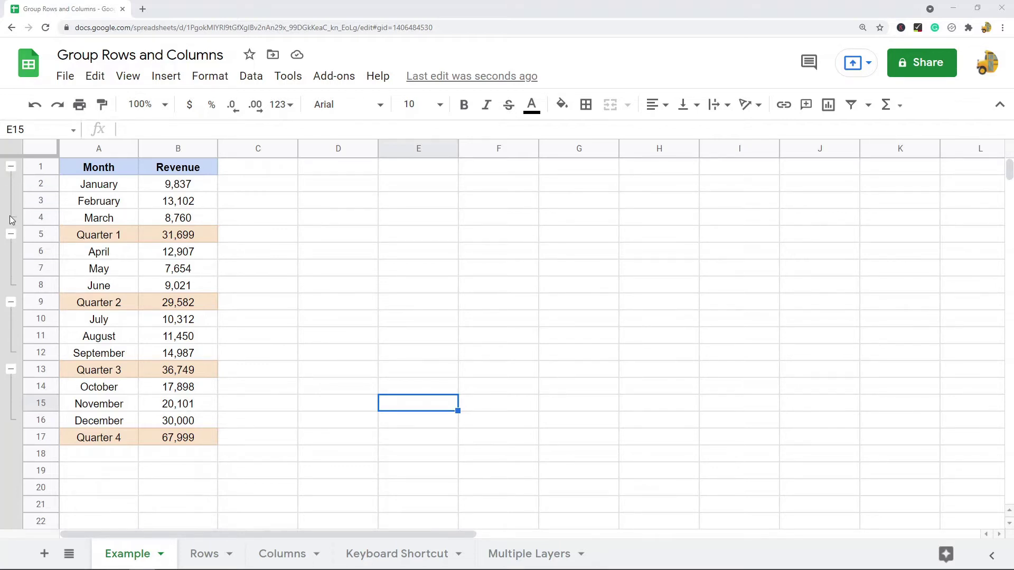
- Collapse all four row groups of months on the Example sheet so only the quarter rows show
{"action": "left_click", "coordinate": [10, 167]}
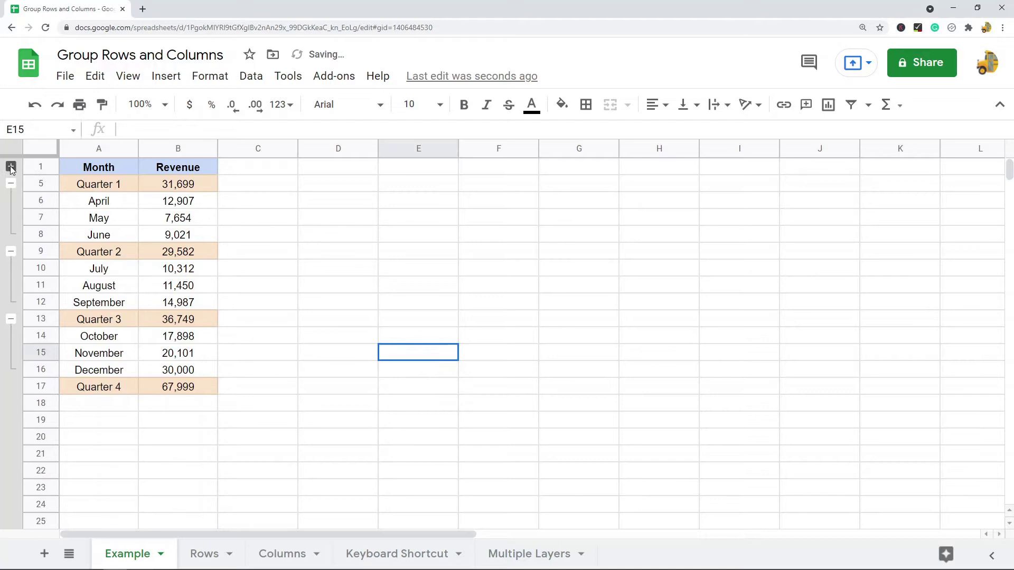
{"action": "left_click", "coordinate": [11, 184]}
{"action": "left_click", "coordinate": [11, 201]}
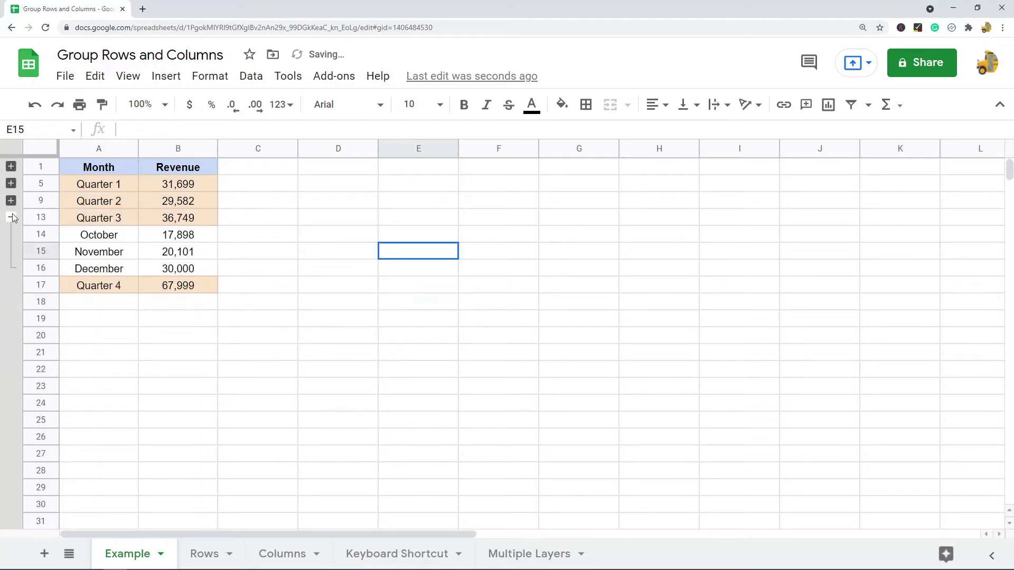
{"action": "left_click", "coordinate": [10, 217]}
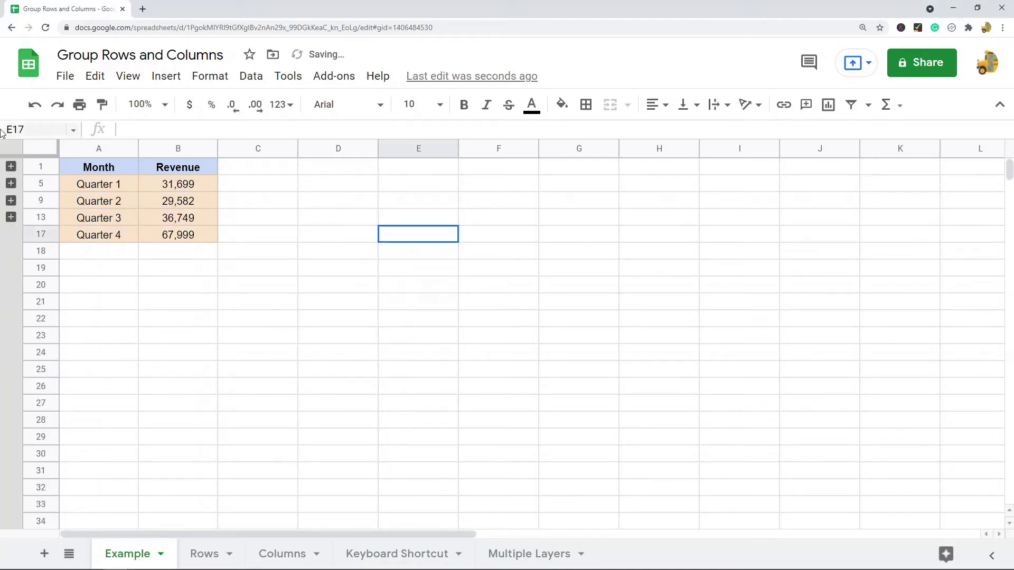
- Expand all four collapsed row groups on the Example sheet to show every month again
{"action": "left_click", "coordinate": [10, 168]}
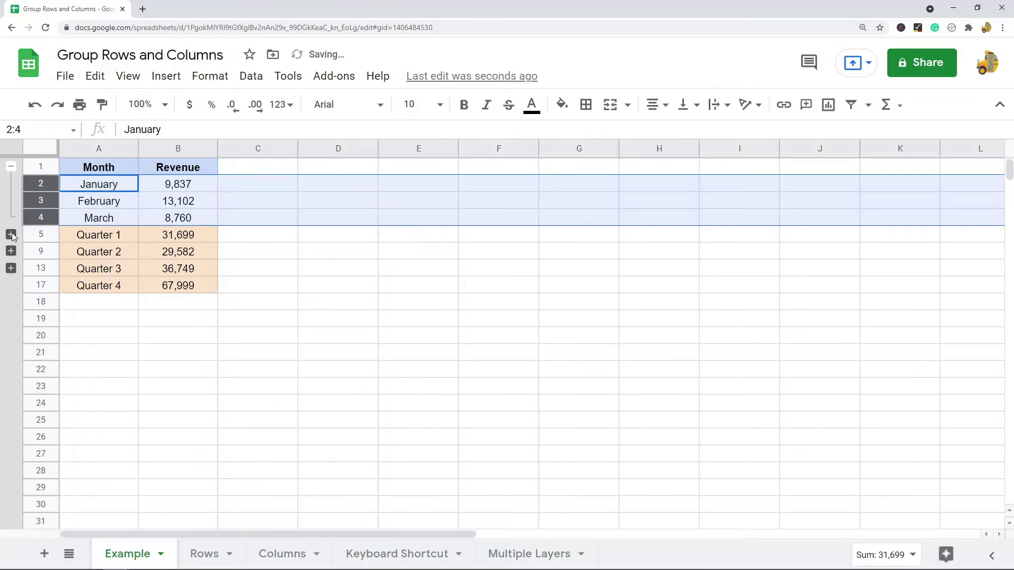
{"action": "left_click", "coordinate": [11, 235]}
{"action": "left_click", "coordinate": [11, 302]}
{"action": "left_click", "coordinate": [11, 370]}
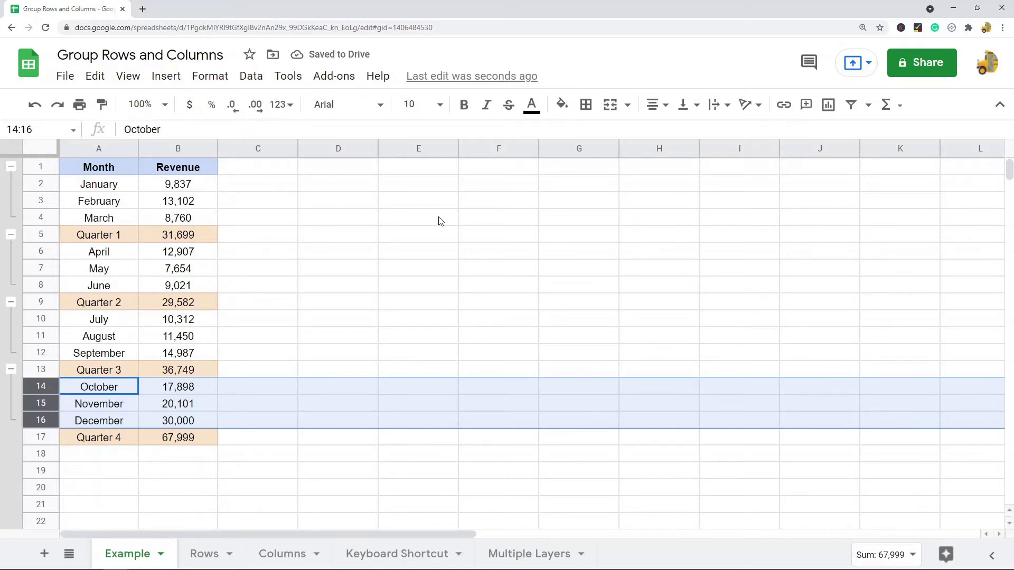
- Collapse the four month row groups on the Example sheet, working from the last group up to the first
{"action": "left_click", "coordinate": [10, 369]}
{"action": "left_click", "coordinate": [10, 301]}
{"action": "left_click", "coordinate": [11, 234]}
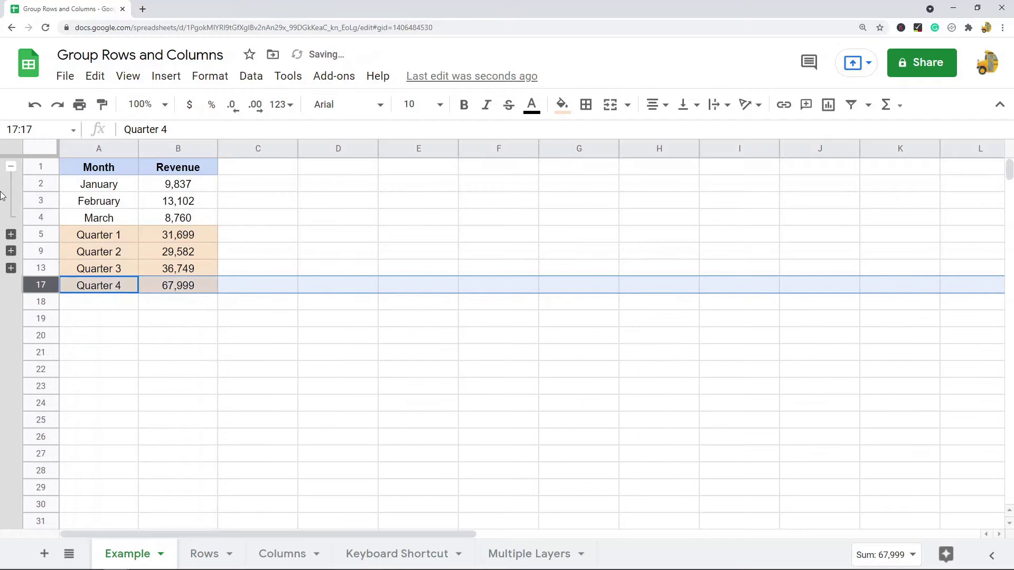
{"action": "left_click", "coordinate": [11, 167]}
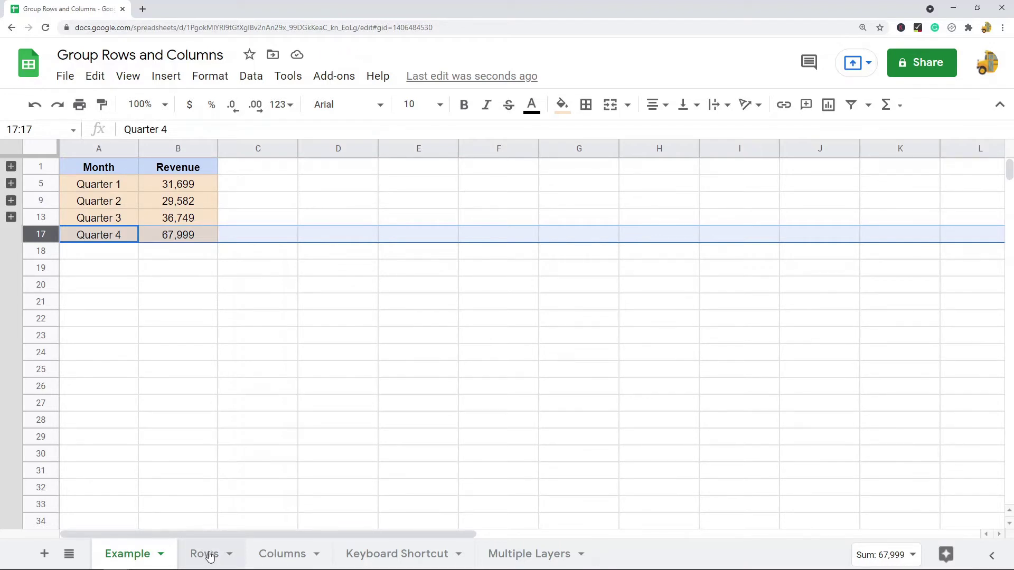
- Switch to the Rows sheet and select an empty cell beside the data
{"action": "left_click", "coordinate": [209, 557]}
{"action": "left_click", "coordinate": [306, 308]}
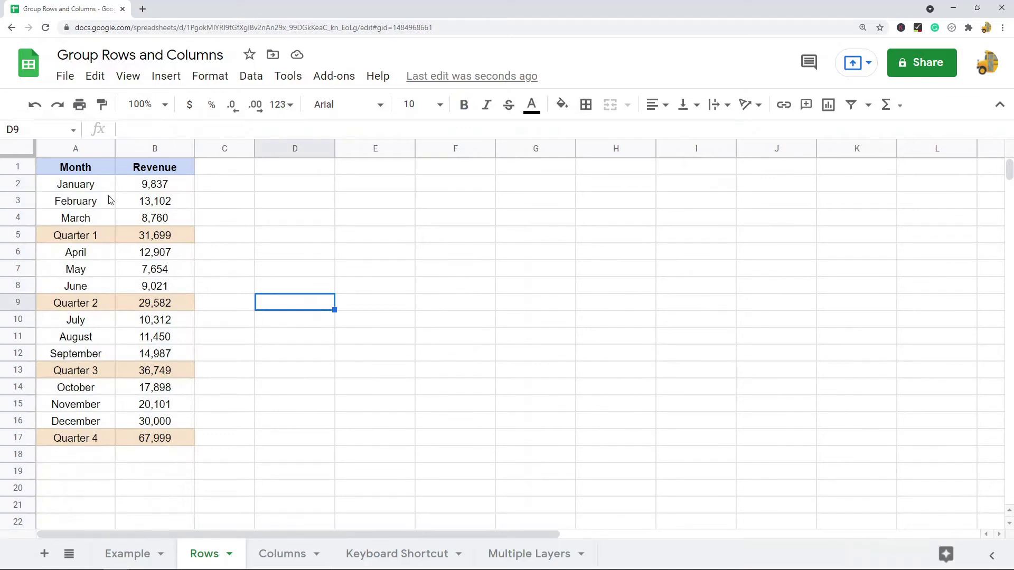
{"action": "left_click", "coordinate": [18, 184]}
{"action": "left_click", "coordinate": [18, 218], "text": "shift"}
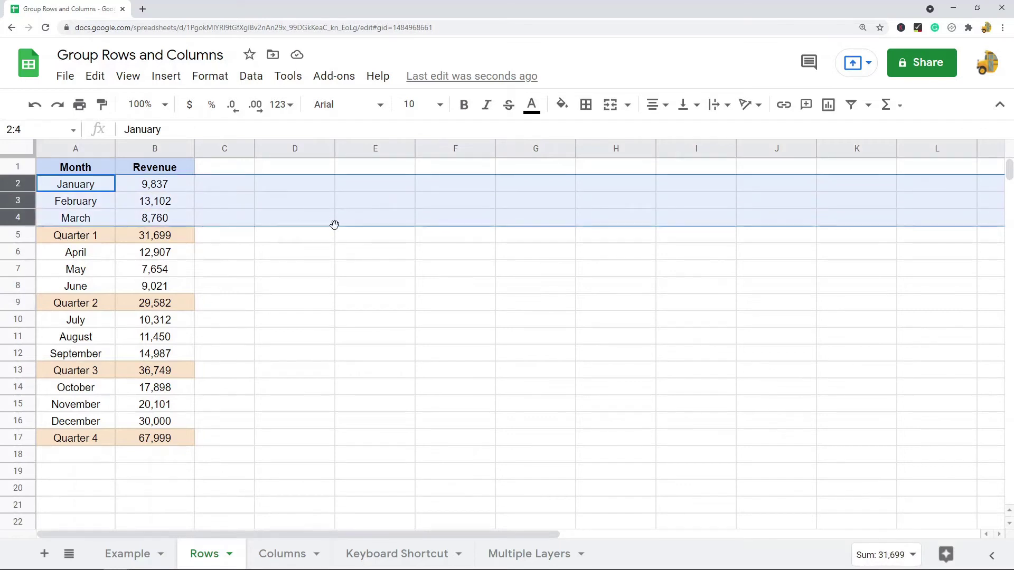
{"action": "left_click", "coordinate": [313, 294]}
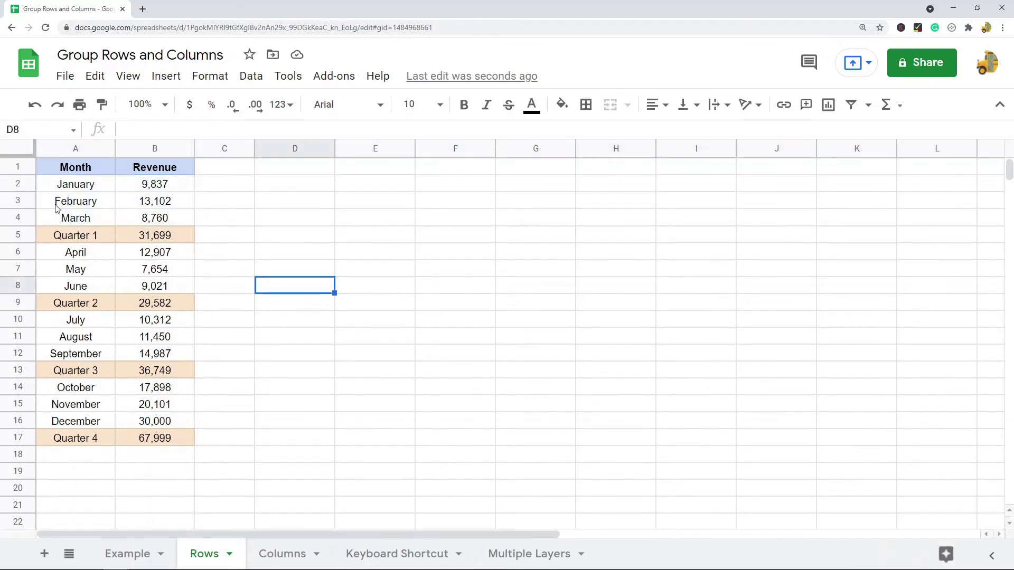
{"action": "left_click", "coordinate": [18, 185]}
{"action": "left_click", "coordinate": [19, 218], "text": "shift"}
{"action": "left_click", "coordinate": [295, 269]}
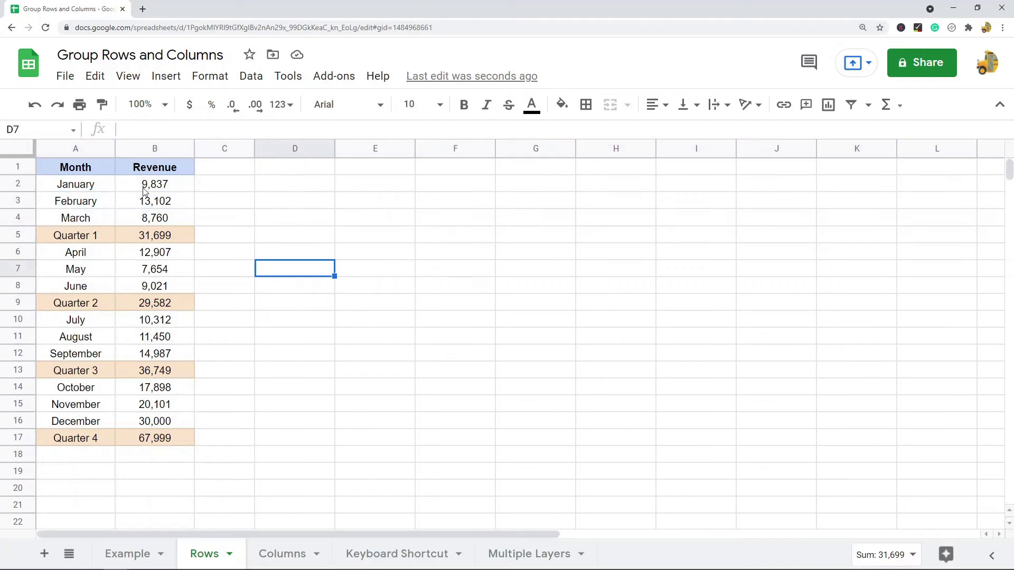
{"action": "left_click", "coordinate": [76, 185]}
{"action": "left_click", "coordinate": [155, 219], "text": "shift"}
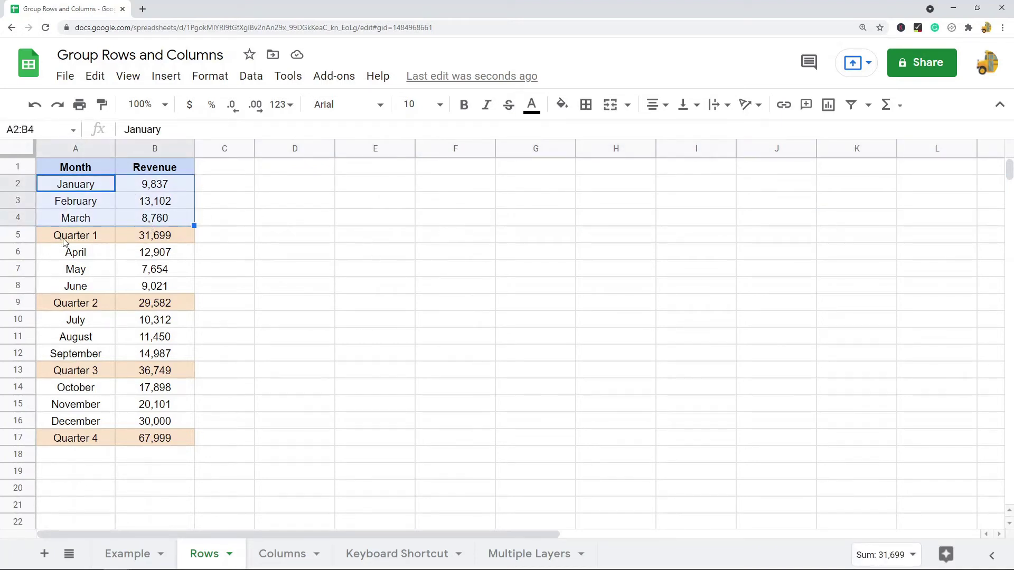
- Group the January to March rows 2-4, and likewise the April to June rows 6-8
{"action": "left_click", "coordinate": [16, 183]}
{"action": "left_click_drag", "start_coordinate": [16, 183], "coordinate": [15, 215]}
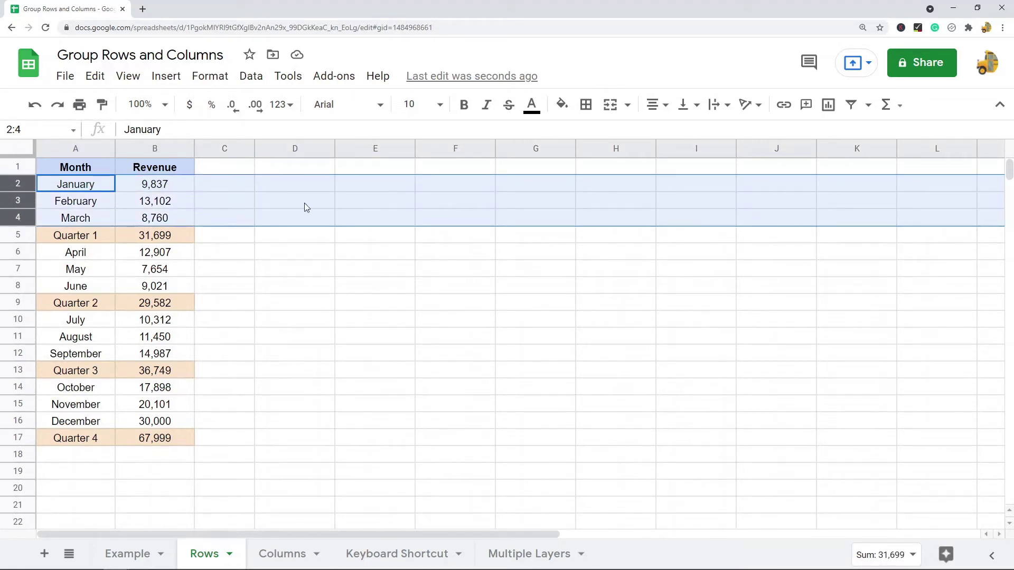
{"action": "right_click", "coordinate": [16, 192]}
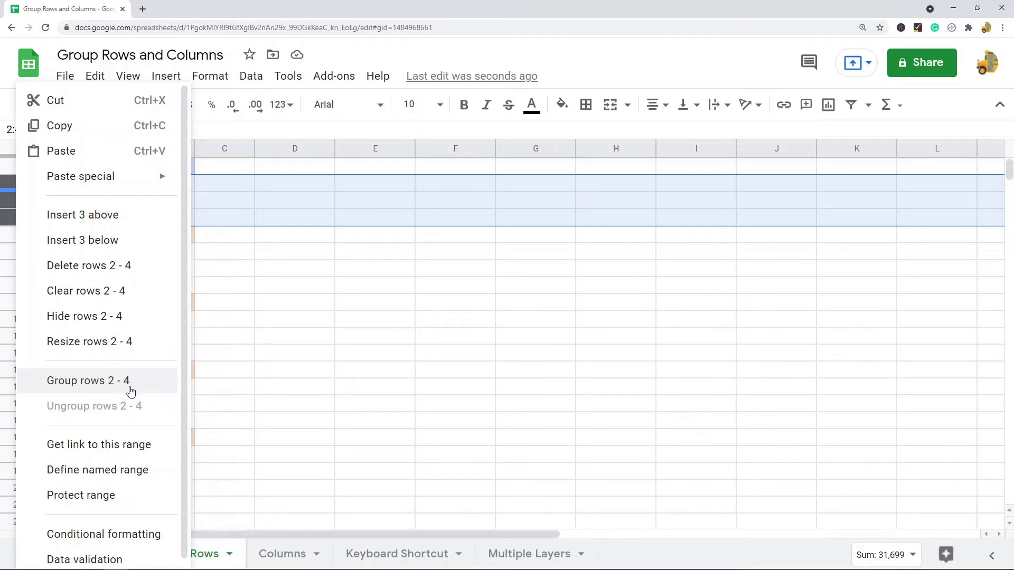
{"action": "left_click", "coordinate": [120, 382]}
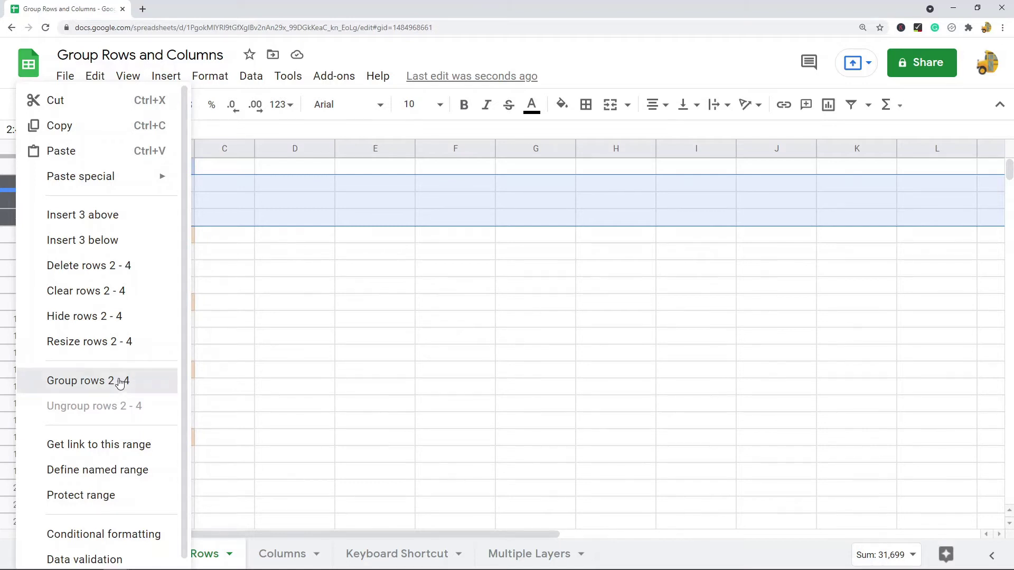
{"action": "left_click_drag", "start_coordinate": [38, 253], "coordinate": [39, 286]}
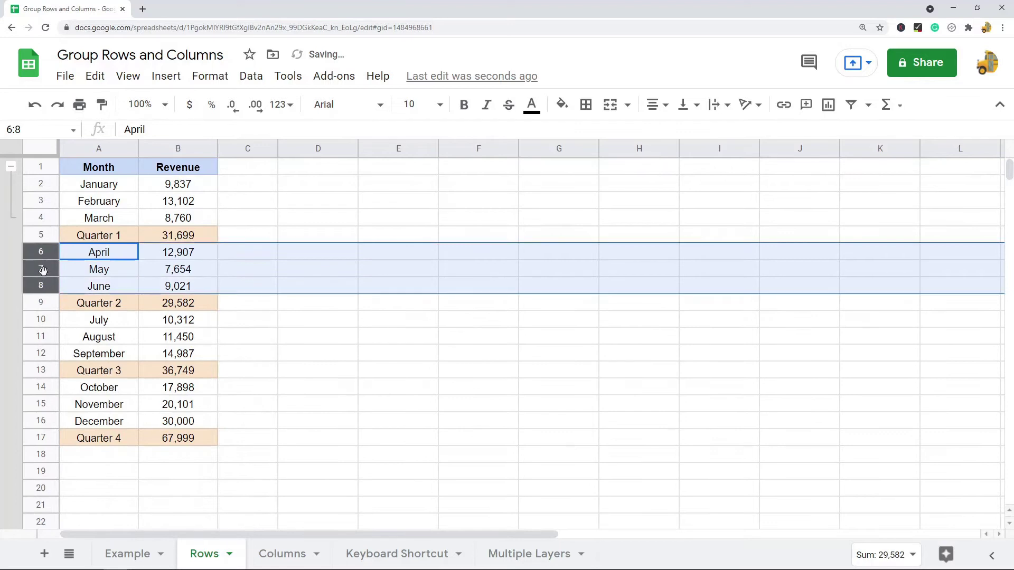
{"action": "right_click", "coordinate": [43, 269]}
{"action": "left_click", "coordinate": [118, 381]}
- Group the July to September rows 10-12, and likewise the October to December rows 14-16
{"action": "left_click_drag", "start_coordinate": [41, 319], "coordinate": [42, 348]}
{"action": "right_click", "coordinate": [45, 345]}
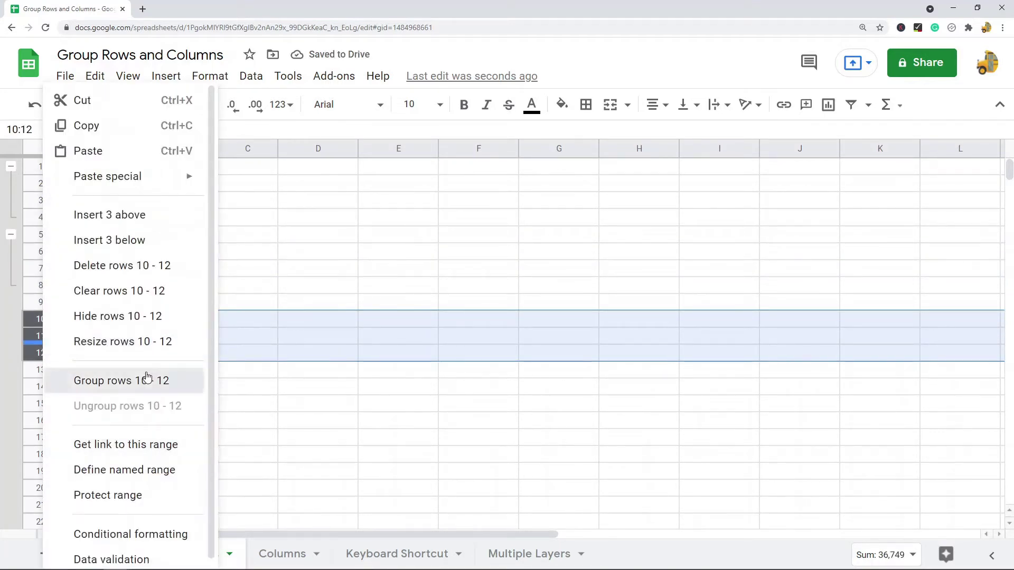
{"action": "left_click", "coordinate": [141, 379]}
{"action": "left_click", "coordinate": [48, 386]}
{"action": "left_click_drag", "start_coordinate": [48, 385], "coordinate": [45, 420]}
{"action": "right_click", "coordinate": [44, 421]}
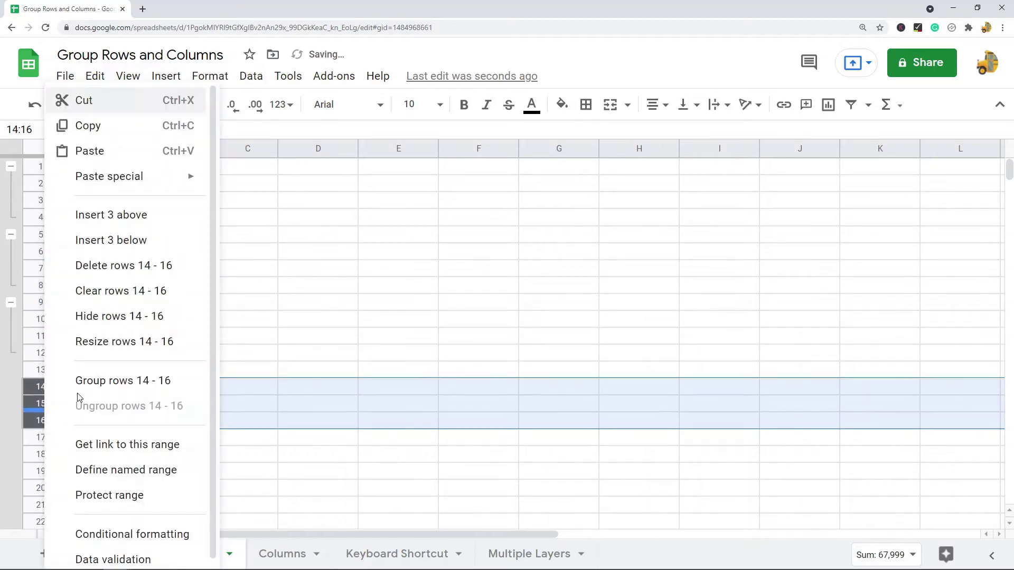
{"action": "left_click", "coordinate": [101, 380]}
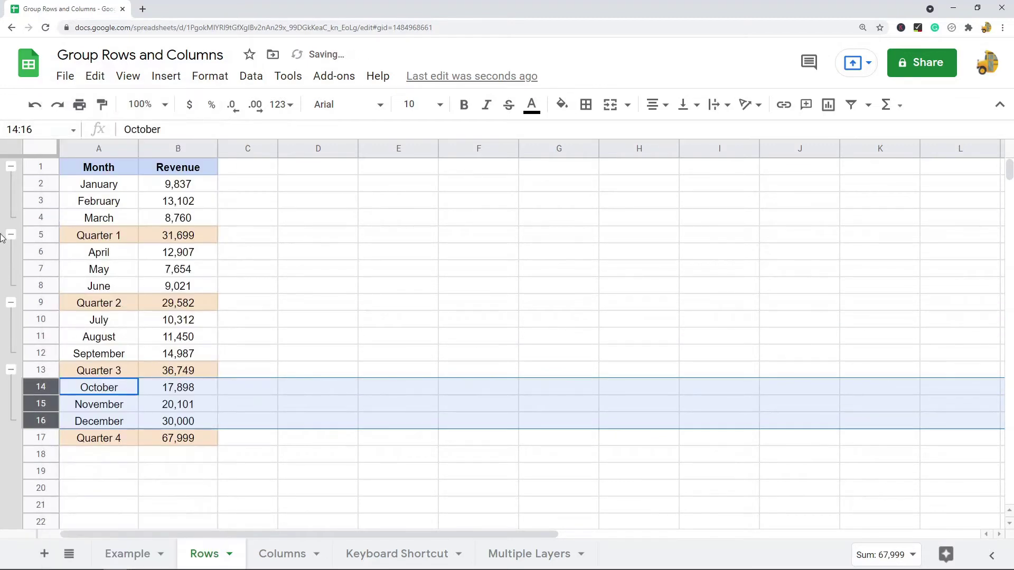
- Collapse all four month row groups on the Rows sheet and review the quarterly revenue cells
{"action": "left_click", "coordinate": [10, 167]}
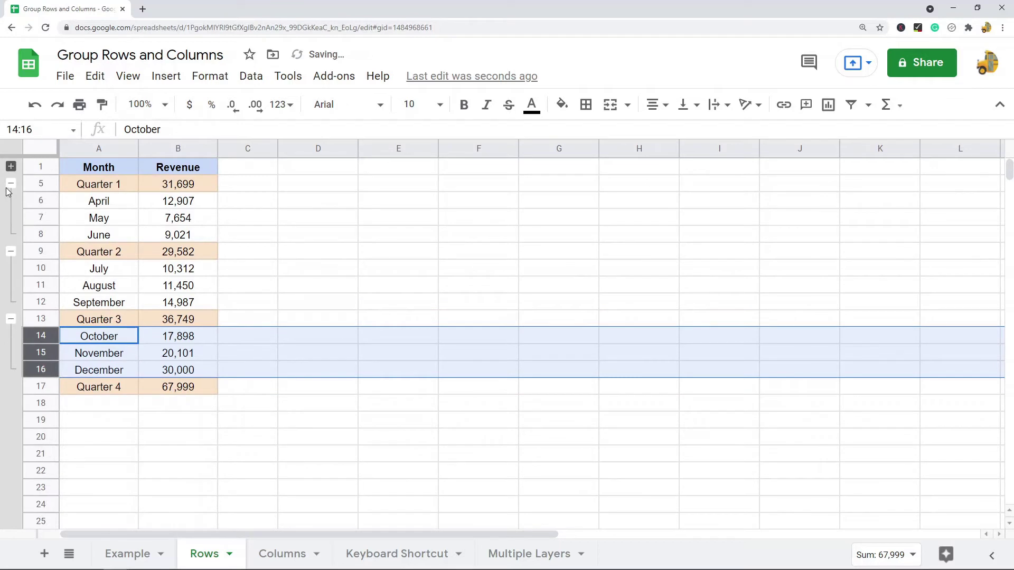
{"action": "left_click", "coordinate": [10, 184]}
{"action": "left_click", "coordinate": [10, 201]}
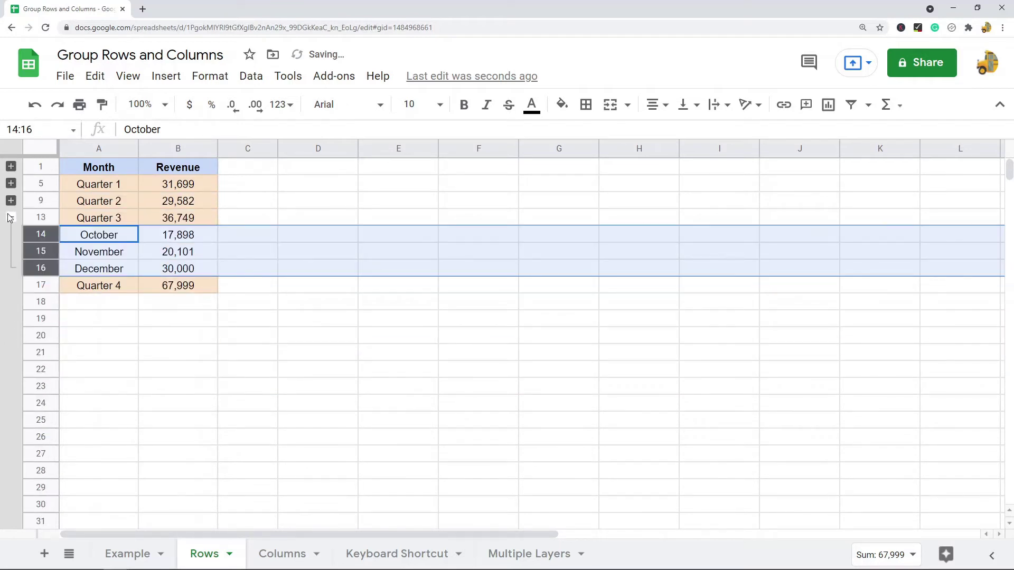
{"action": "left_click", "coordinate": [11, 218]}
{"action": "left_click", "coordinate": [135, 284]}
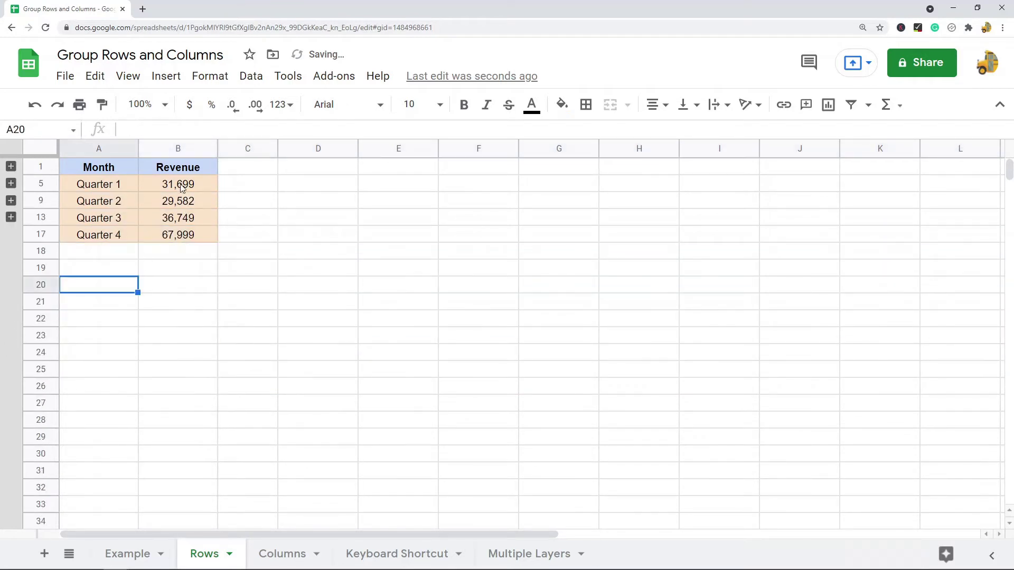
{"action": "left_click_drag", "start_coordinate": [181, 188], "coordinate": [182, 237]}
{"action": "left_click_drag", "start_coordinate": [267, 268], "coordinate": [269, 284]}
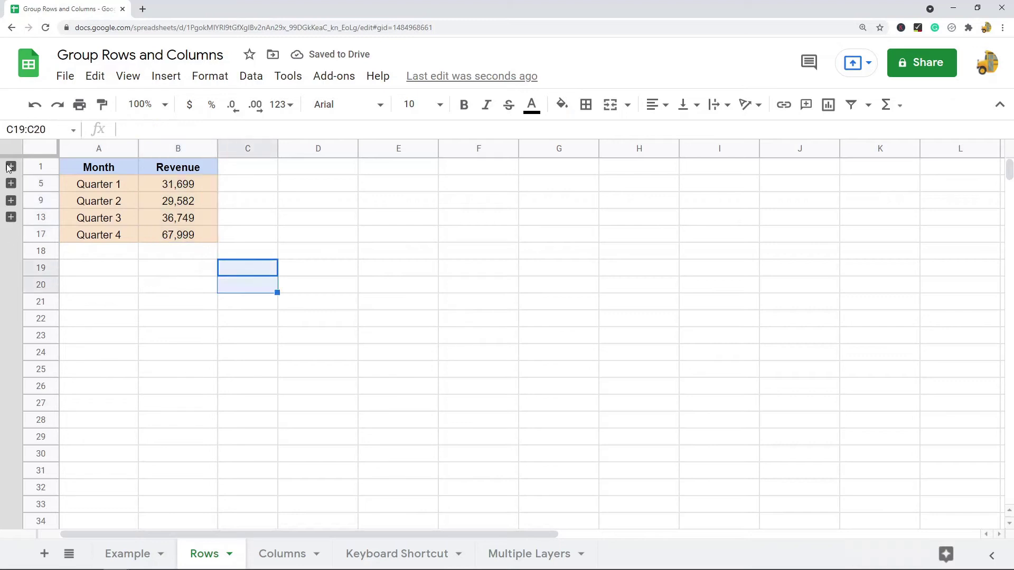
- Expand all four month row groups on the Rows sheet
{"action": "left_click", "coordinate": [10, 167]}
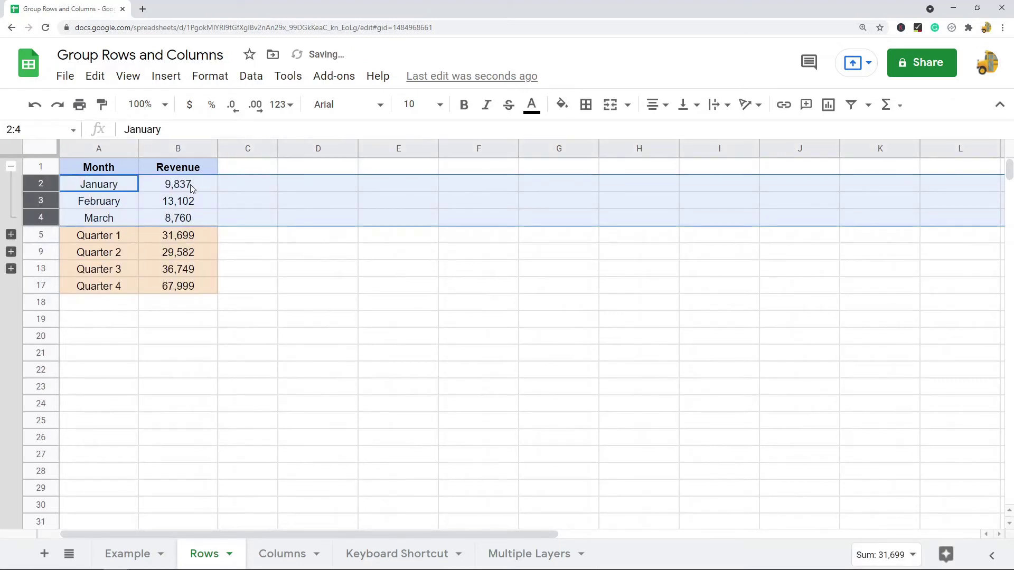
{"action": "left_click", "coordinate": [11, 234]}
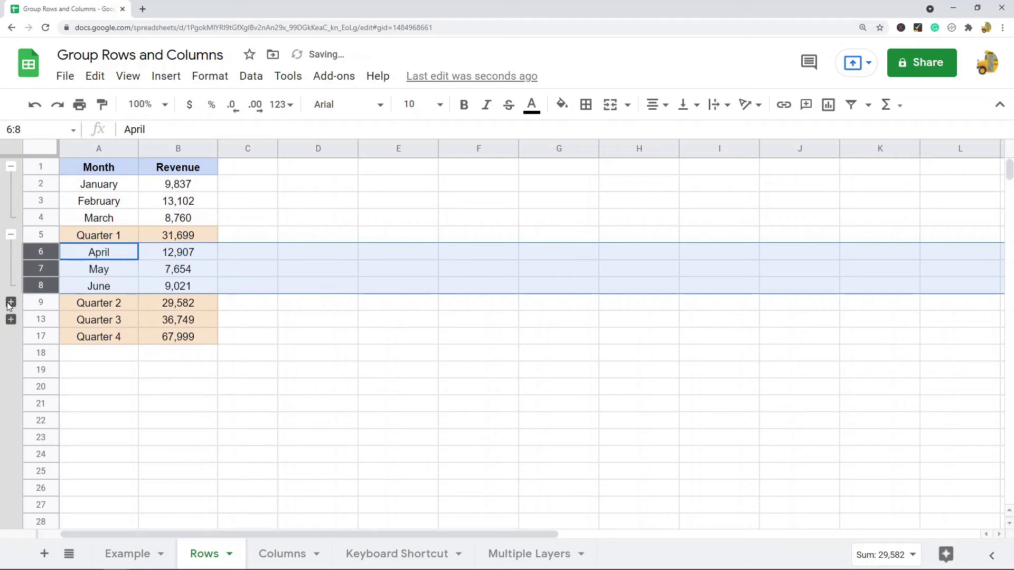
{"action": "left_click", "coordinate": [11, 302]}
{"action": "left_click", "coordinate": [10, 370]}
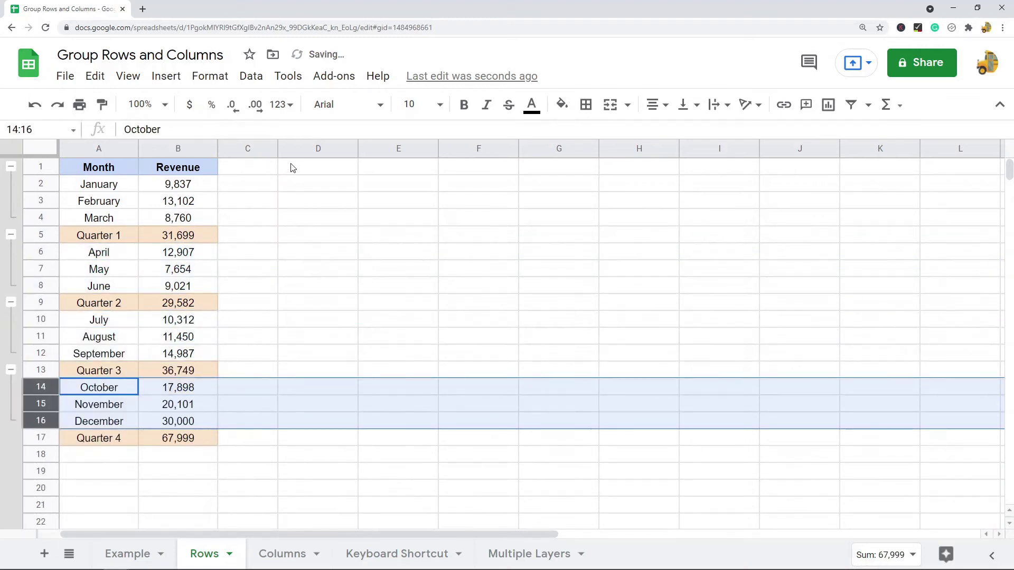
- On the Columns sheet, group the January to March columns B-D and the April to June columns F-H
{"action": "left_click", "coordinate": [285, 551]}
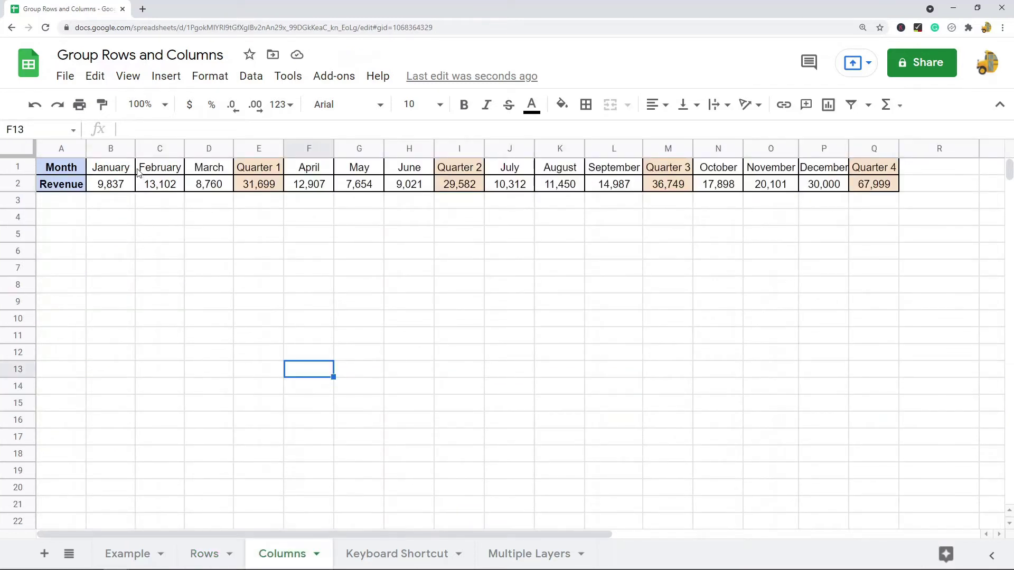
{"action": "left_click_drag", "start_coordinate": [111, 149], "coordinate": [206, 176]}
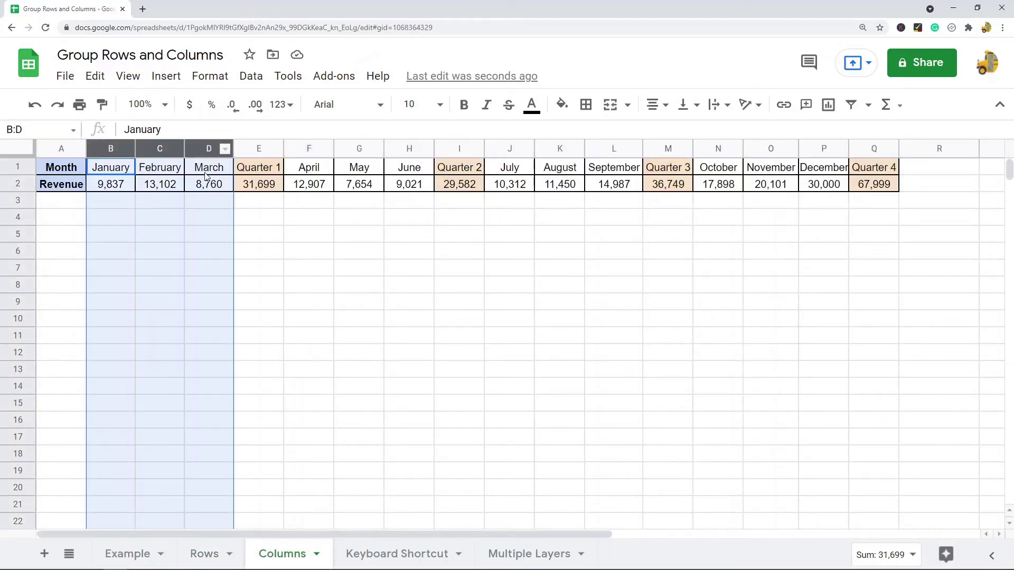
{"action": "right_click", "coordinate": [216, 148]}
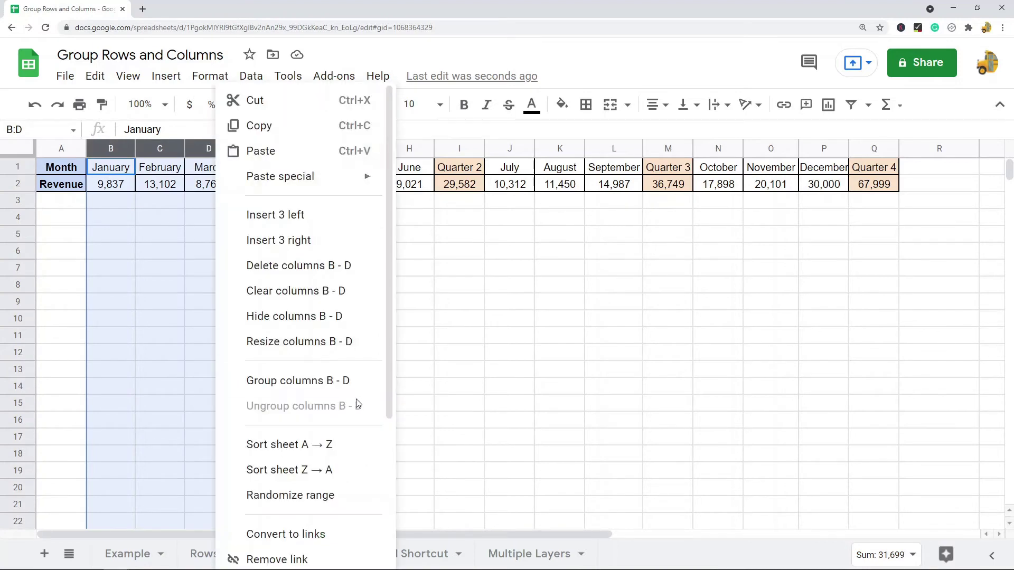
{"action": "left_click", "coordinate": [328, 384]}
{"action": "left_click_drag", "start_coordinate": [304, 171], "coordinate": [412, 171]}
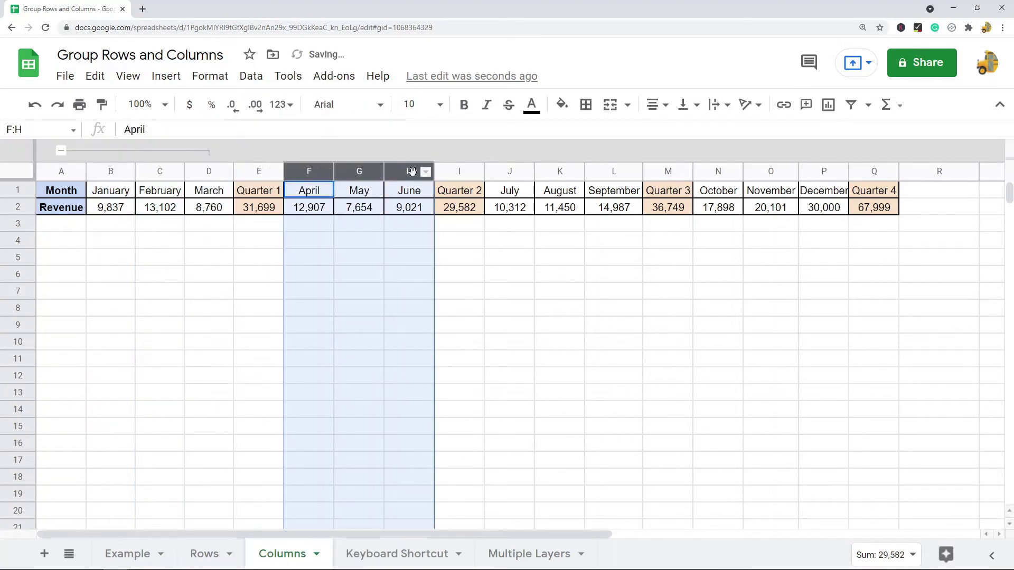
{"action": "right_click", "coordinate": [412, 171]}
{"action": "left_click", "coordinate": [504, 380]}
- Group the July to September columns J-L and the October to December columns N-P
{"action": "left_click_drag", "start_coordinate": [518, 171], "coordinate": [618, 171]}
{"action": "right_click", "coordinate": [618, 172]}
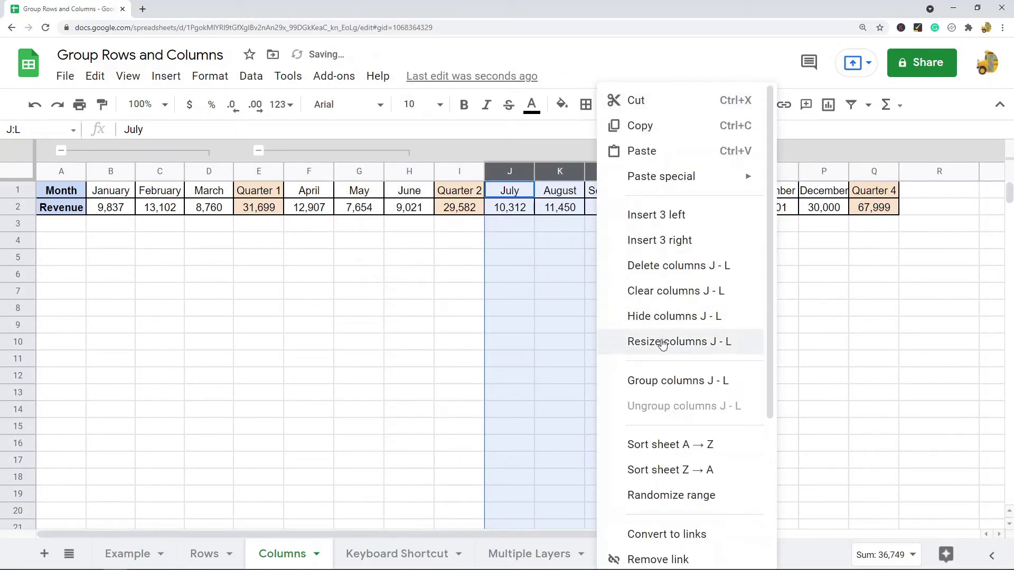
{"action": "left_click", "coordinate": [670, 386]}
{"action": "left_click_drag", "start_coordinate": [718, 171], "coordinate": [835, 170]}
{"action": "right_click", "coordinate": [834, 170]}
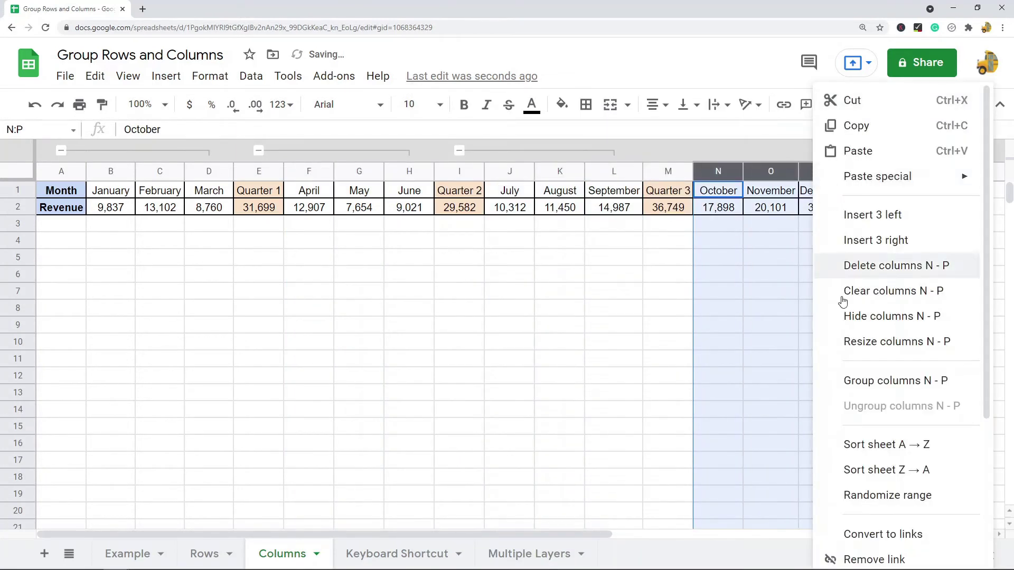
{"action": "left_click", "coordinate": [867, 383]}
- Collapse all four month column groups on the Columns sheet so only the quarter columns show
{"action": "left_click", "coordinate": [63, 151]}
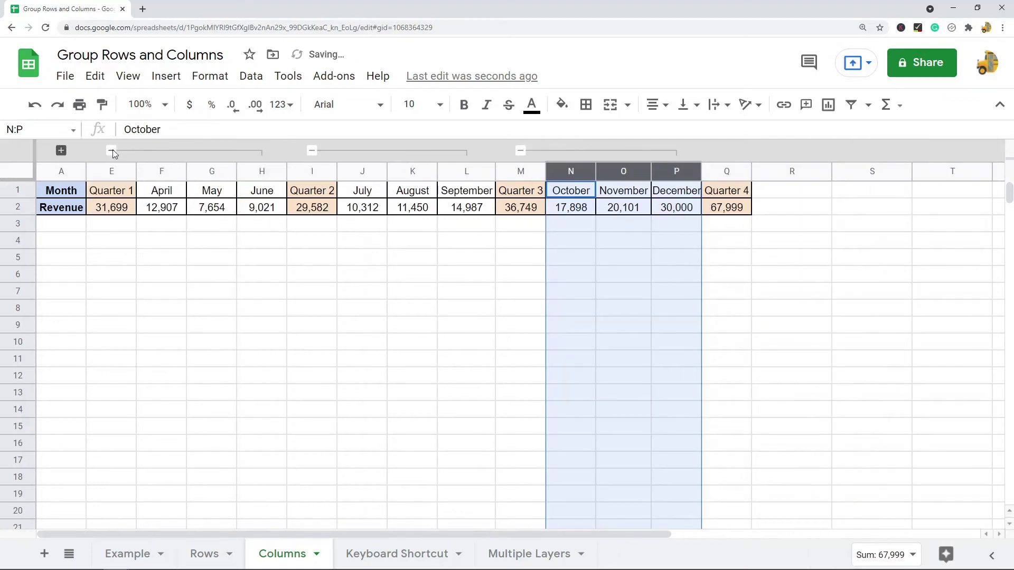
{"action": "left_click", "coordinate": [112, 151]}
{"action": "left_click", "coordinate": [160, 151]}
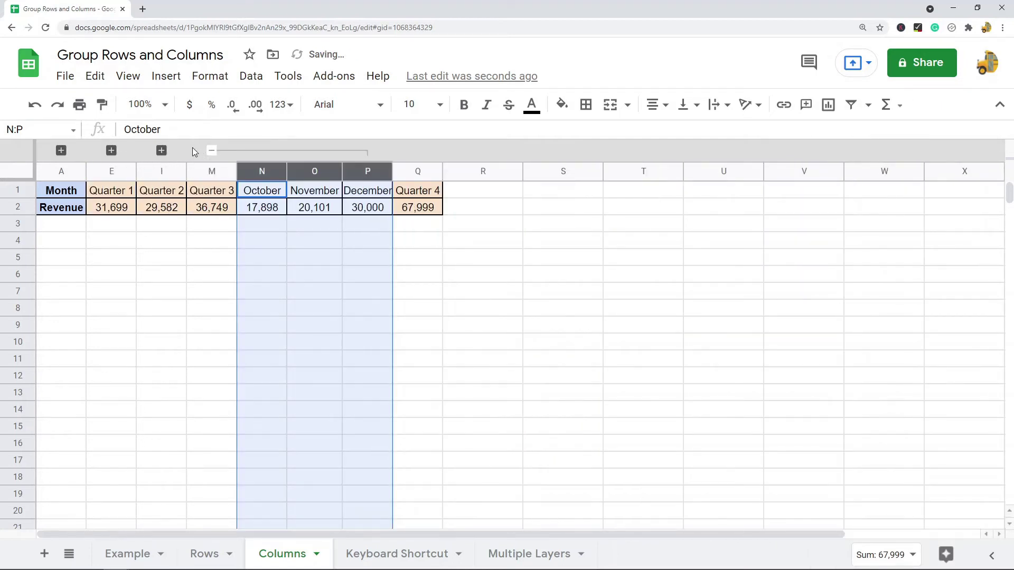
{"action": "left_click", "coordinate": [211, 152]}
{"action": "left_click", "coordinate": [199, 289]}
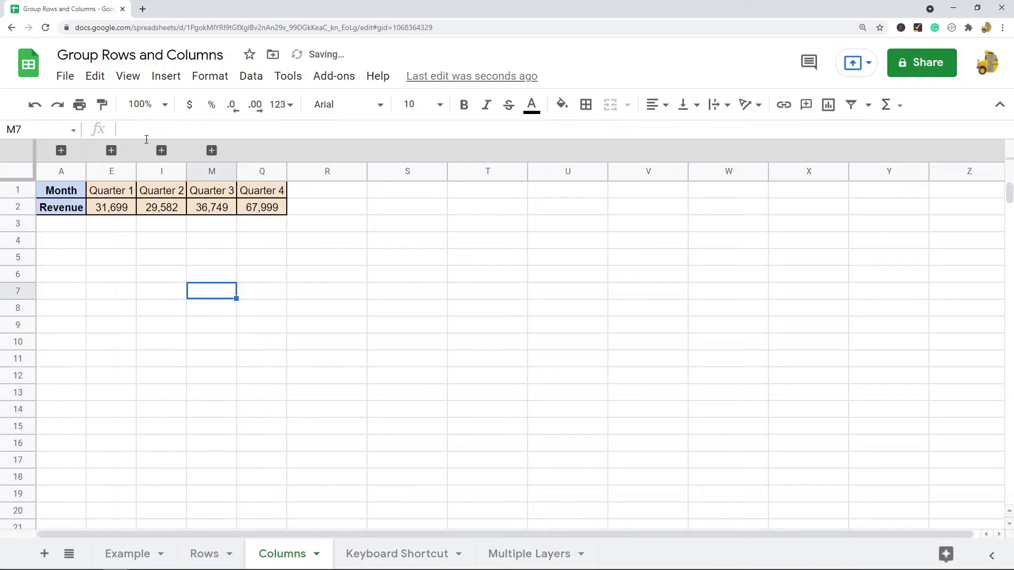
- Expand and re-collapse each of the four month column groups on the Columns sheet in turn
{"action": "left_click", "coordinate": [62, 152]}
{"action": "left_click", "coordinate": [61, 152]}
{"action": "left_click", "coordinate": [111, 152]}
{"action": "left_click", "coordinate": [113, 152]}
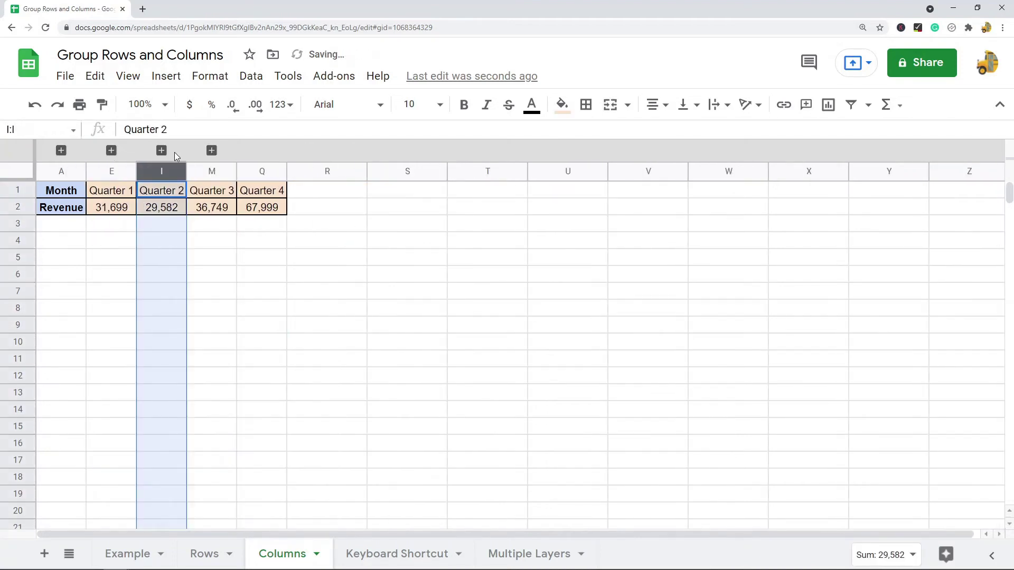
{"action": "left_click", "coordinate": [162, 151]}
{"action": "left_click", "coordinate": [162, 150]}
{"action": "left_click", "coordinate": [212, 150]}
{"action": "left_click", "coordinate": [212, 151]}
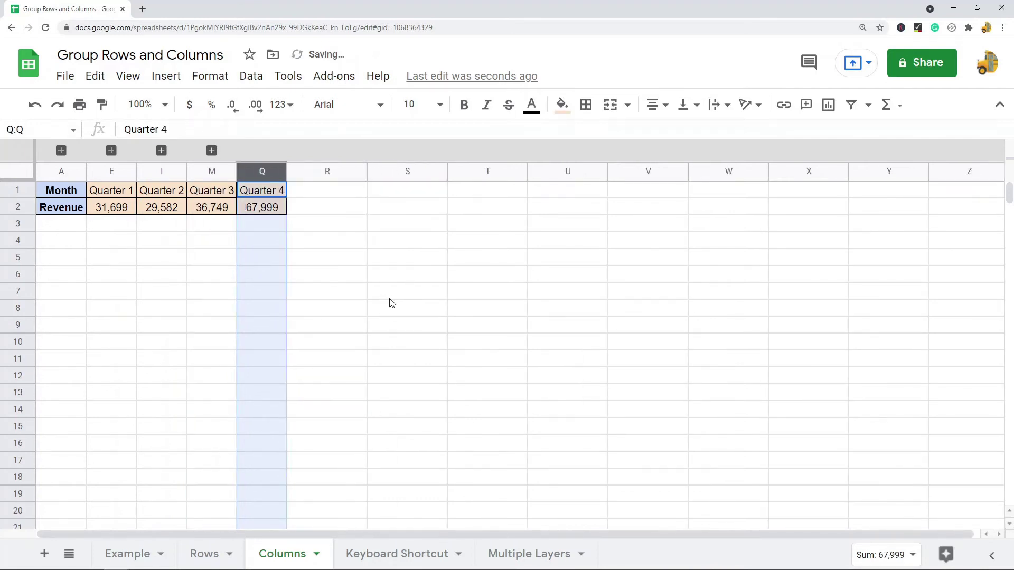
- On the Keyboard Shortcut sheet, group the January to March rows 2-4 and the April to June rows 6-8
{"action": "left_click", "coordinate": [420, 554]}
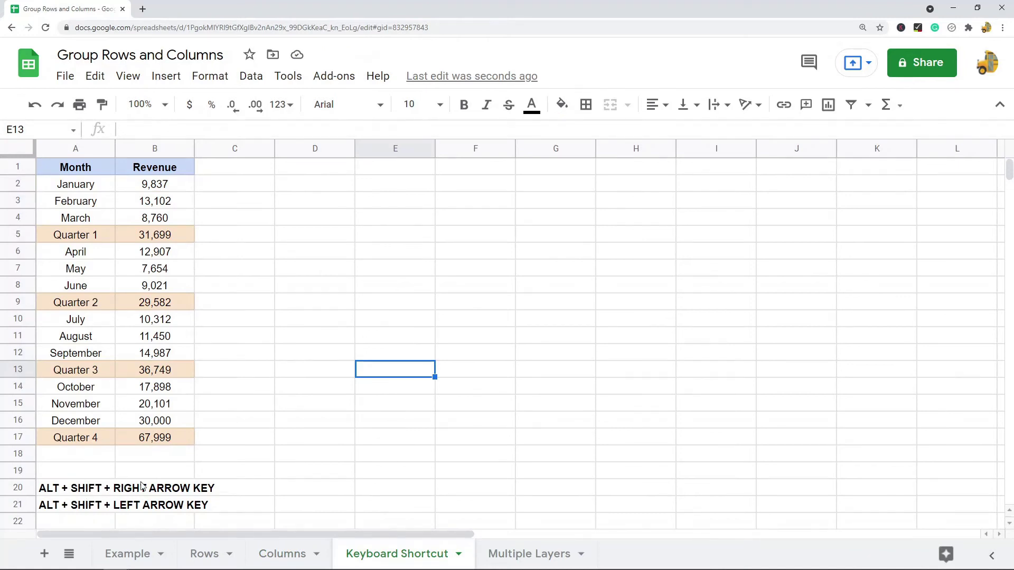
{"action": "left_click_drag", "start_coordinate": [20, 186], "coordinate": [27, 216]}
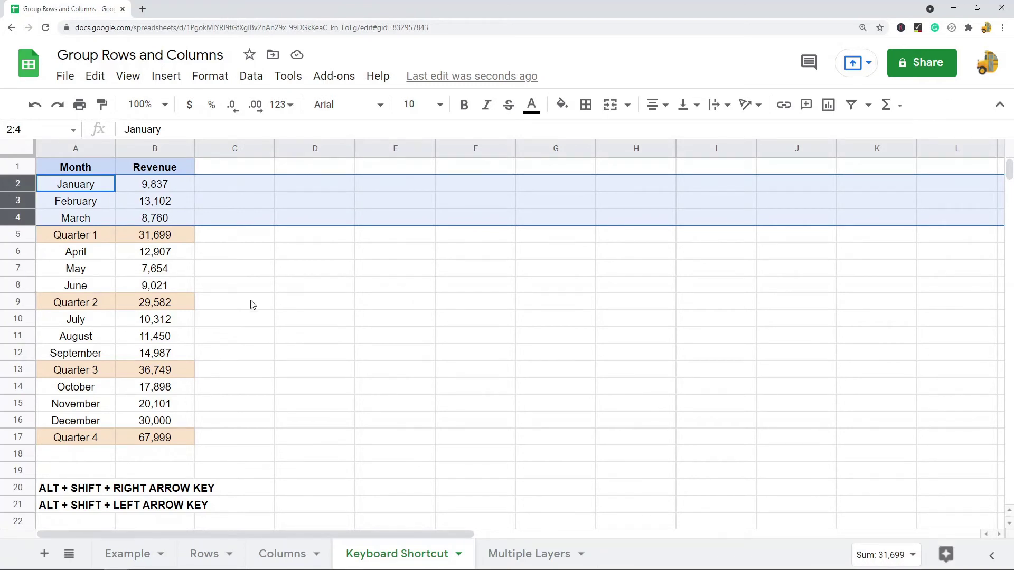
{"action": "key", "text": "alt+shift+Right"}
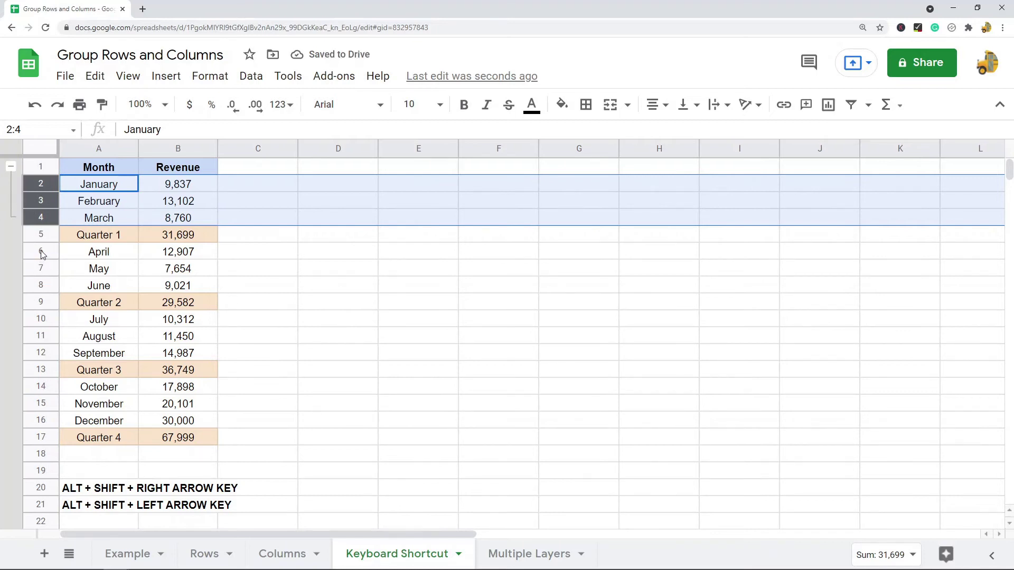
{"action": "left_click_drag", "start_coordinate": [41, 252], "coordinate": [41, 286]}
{"action": "key", "text": "alt+shift+Right"}
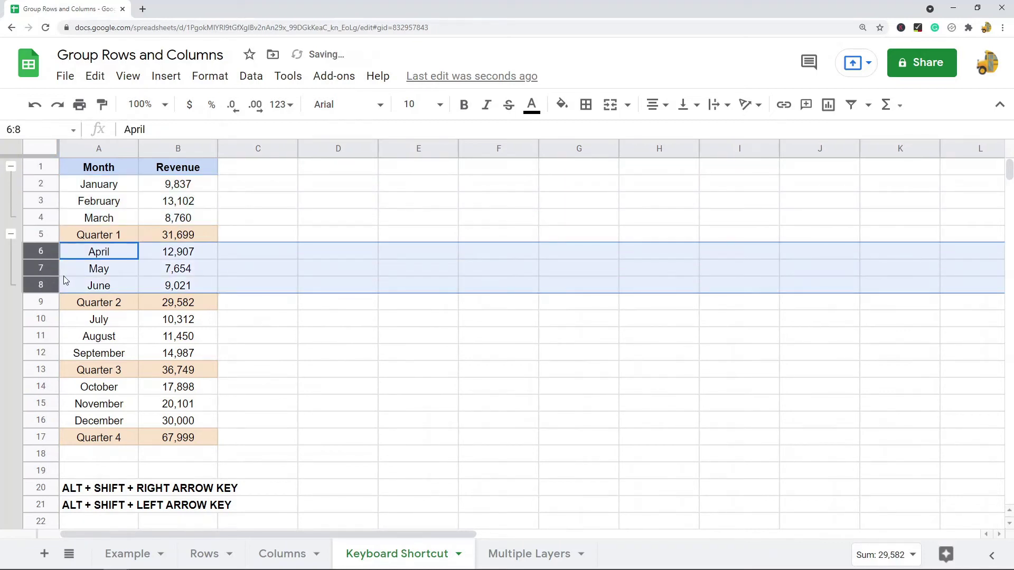
- Group the July to September rows 10-12 and the October to December rows 14-16
{"action": "left_click_drag", "start_coordinate": [37, 320], "coordinate": [38, 347]}
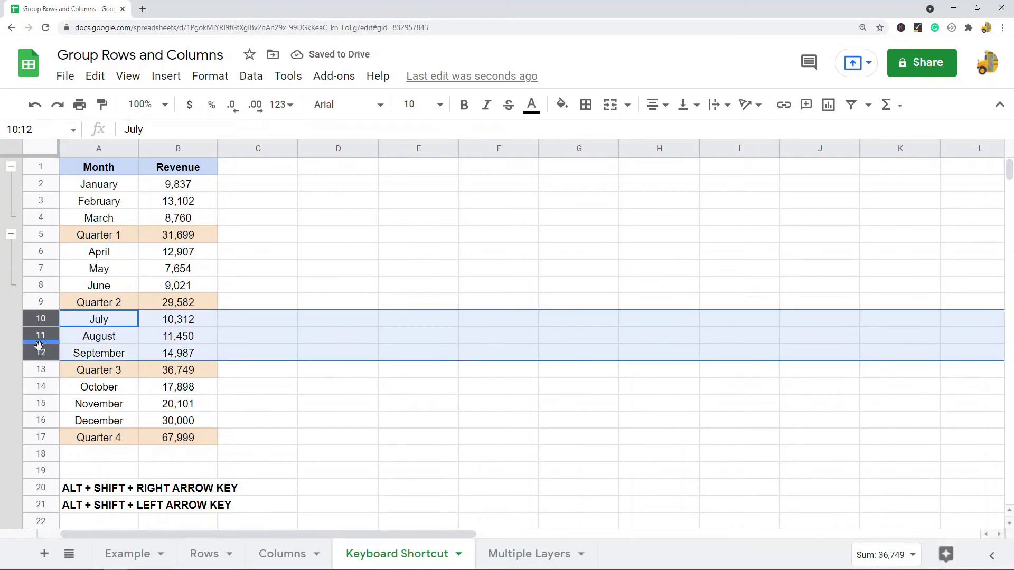
{"action": "key", "text": "alt+shift+Right"}
{"action": "left_click_drag", "start_coordinate": [35, 388], "coordinate": [32, 420]}
{"action": "key", "text": "alt+shift+Right"}
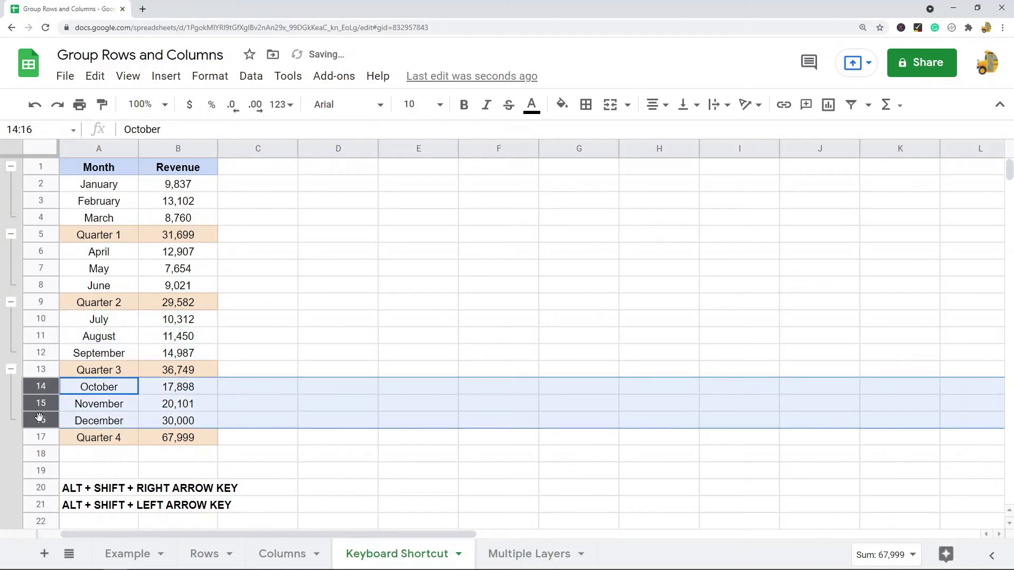
{"action": "left_click", "coordinate": [400, 360]}
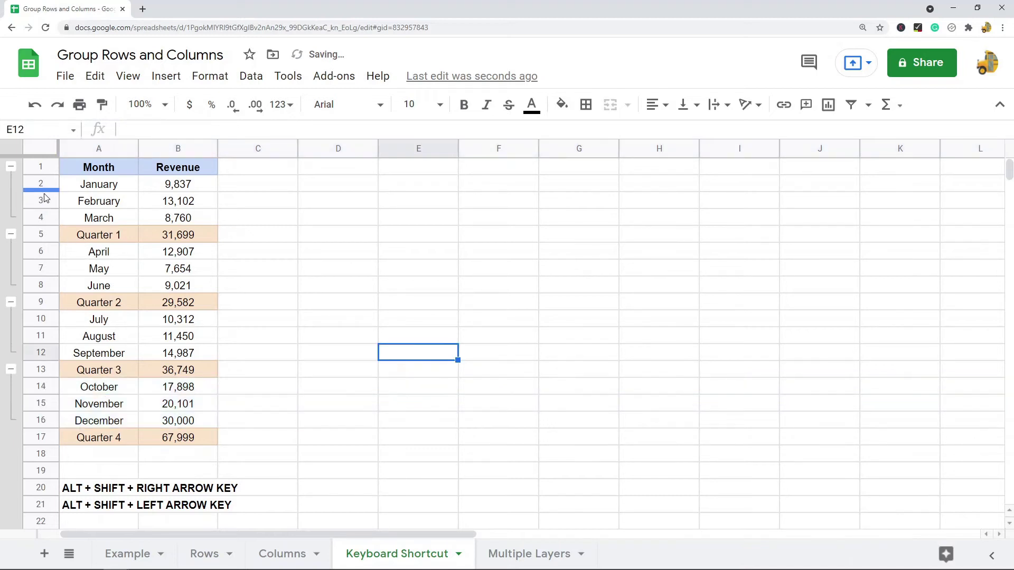
{"action": "left_click_drag", "start_coordinate": [40, 185], "coordinate": [40, 214]}
{"action": "right_click", "coordinate": [40, 214]}
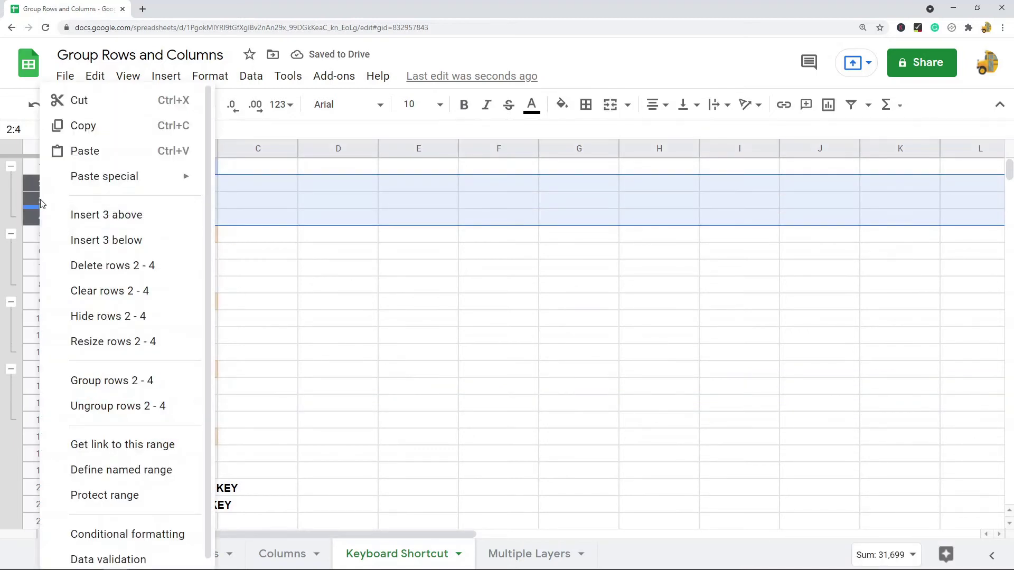
{"action": "left_click", "coordinate": [382, 321]}
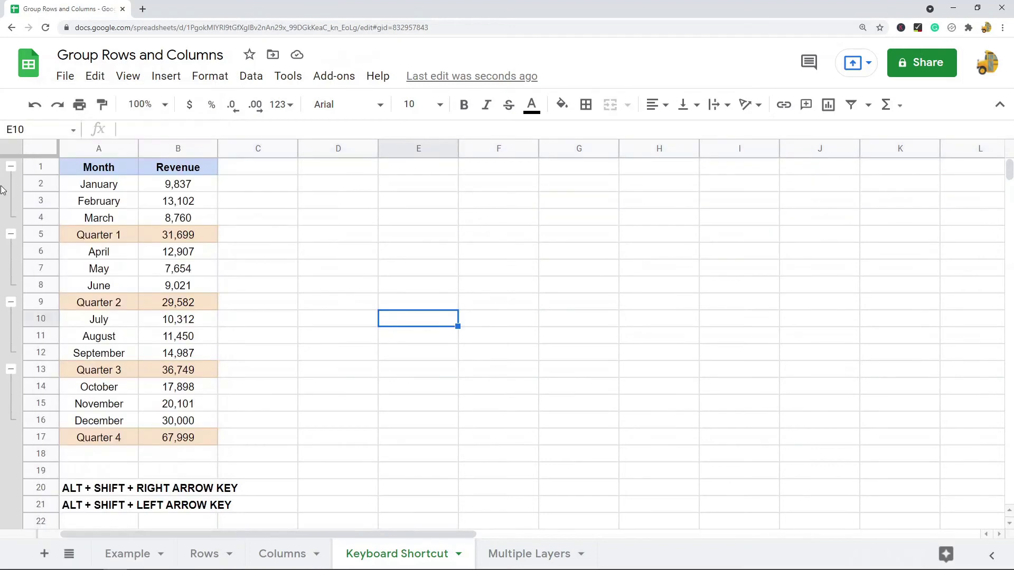
- Ungroup the January to March rows 2-4 and the April to June rows 6-8 on the Keyboard Shortcut sheet
{"action": "left_click", "coordinate": [40, 188]}
{"action": "left_click", "coordinate": [38, 216], "text": "shift"}
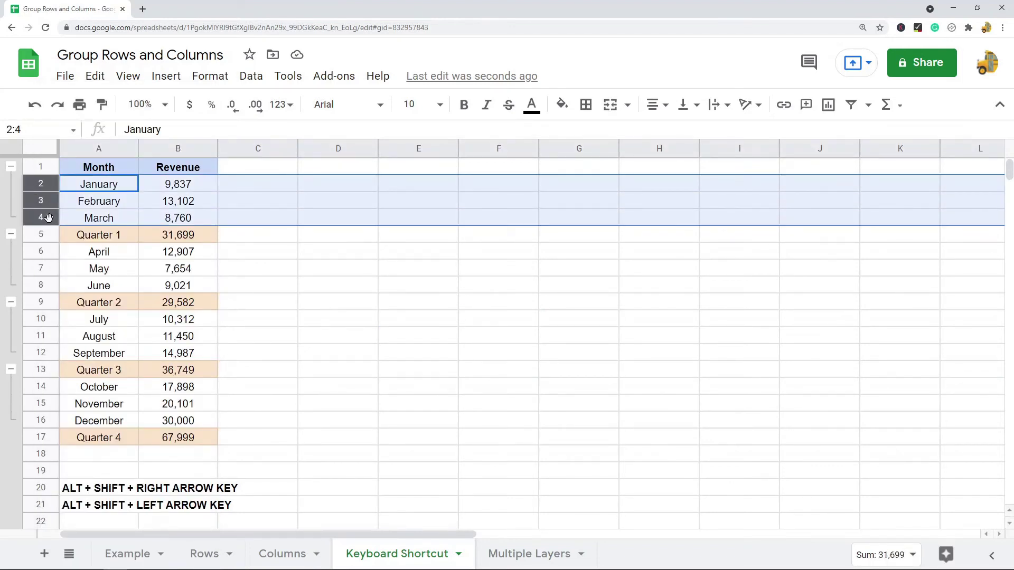
{"action": "key", "text": "alt+shift+Left"}
{"action": "left_click_drag", "start_coordinate": [37, 253], "coordinate": [43, 284]}
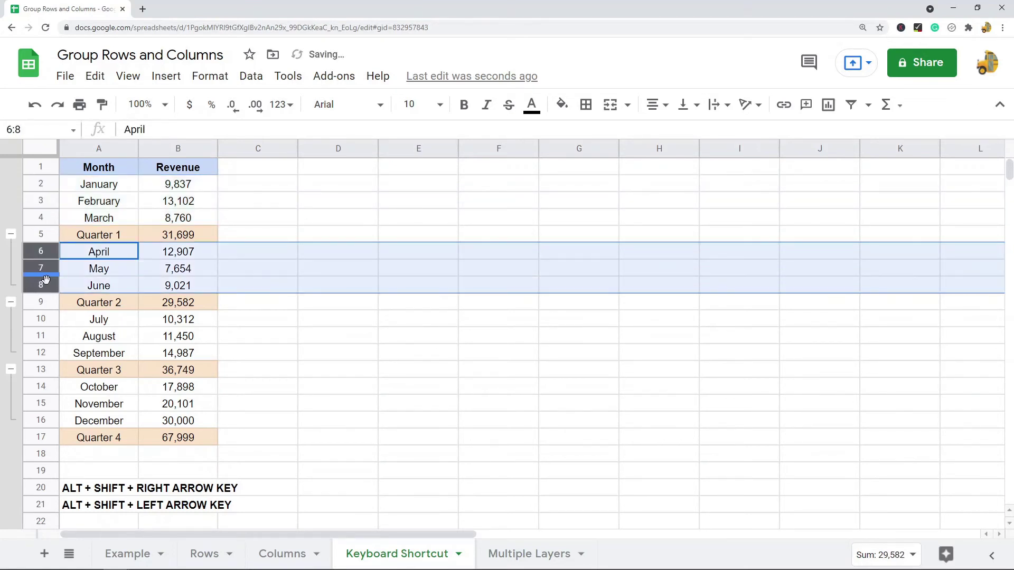
{"action": "key", "text": "alt+shift+Left"}
- Ungroup the July to September rows 10-12 and the October to December rows 14-16
{"action": "left_click_drag", "start_coordinate": [43, 319], "coordinate": [43, 353]}
{"action": "key", "text": "alt+shift+Left"}
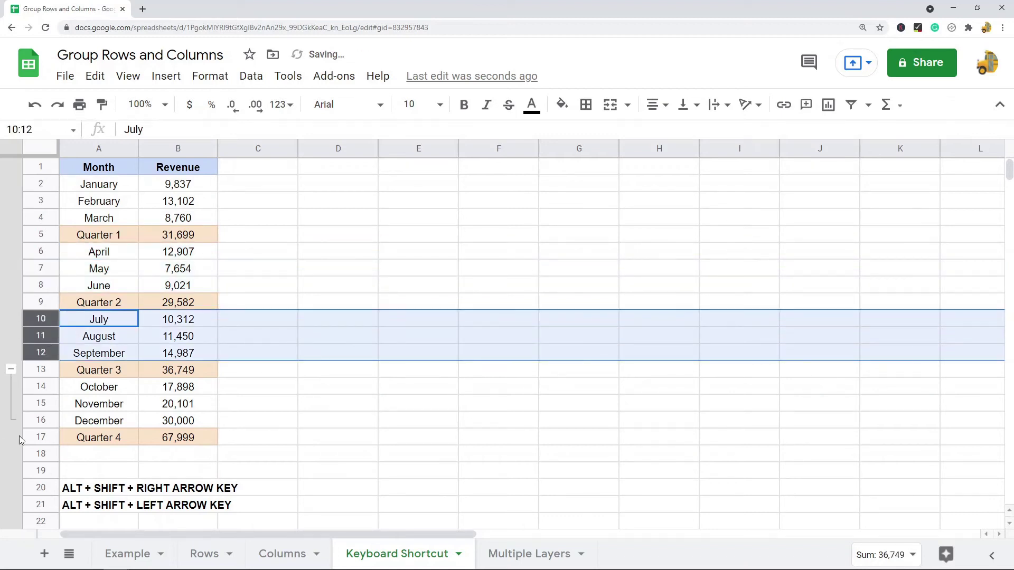
{"action": "left_click_drag", "start_coordinate": [38, 389], "coordinate": [47, 415]}
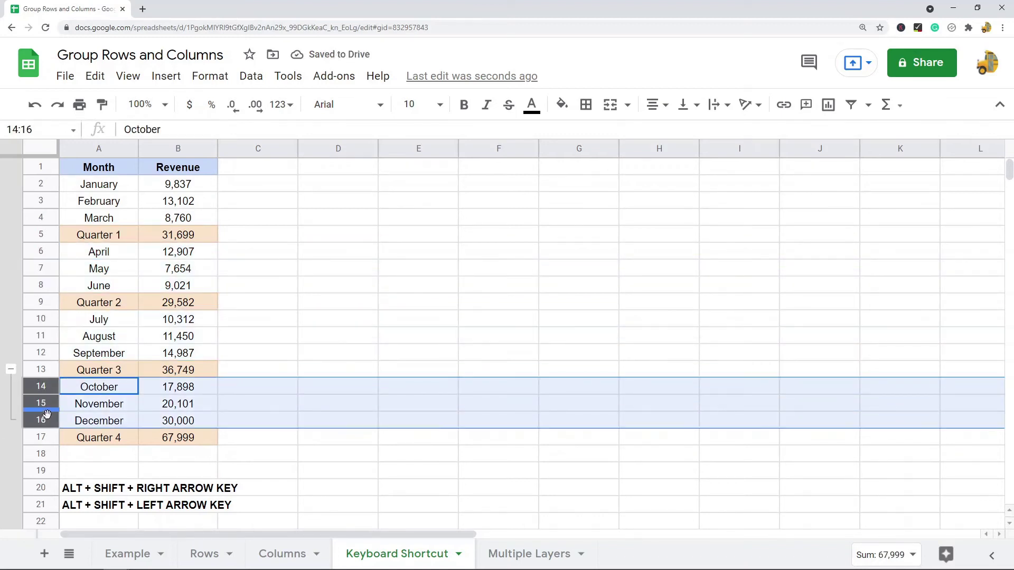
{"action": "key", "text": "alt+shift+Left"}
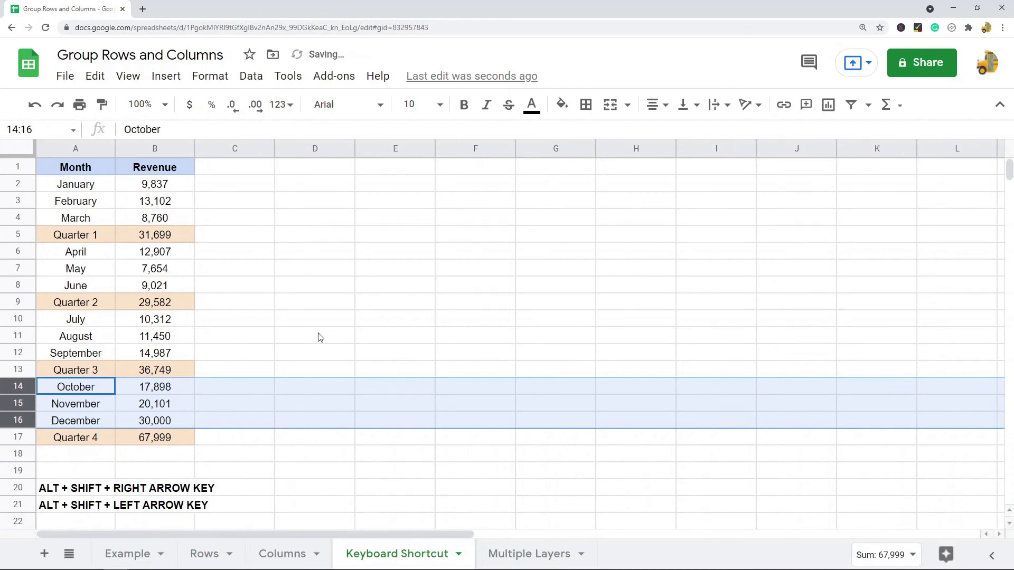
- On the Multiple Layers sheet, collapse all four month row groups so only the quarter rows show
{"action": "left_click", "coordinate": [544, 555]}
{"action": "left_click", "coordinate": [471, 306]}
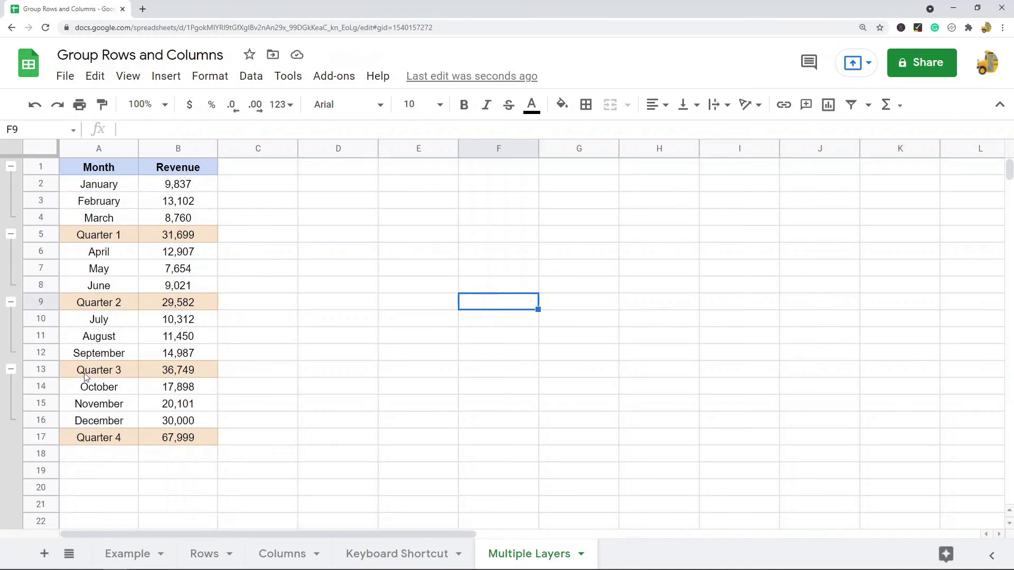
{"action": "left_click", "coordinate": [11, 370]}
{"action": "left_click", "coordinate": [11, 302]}
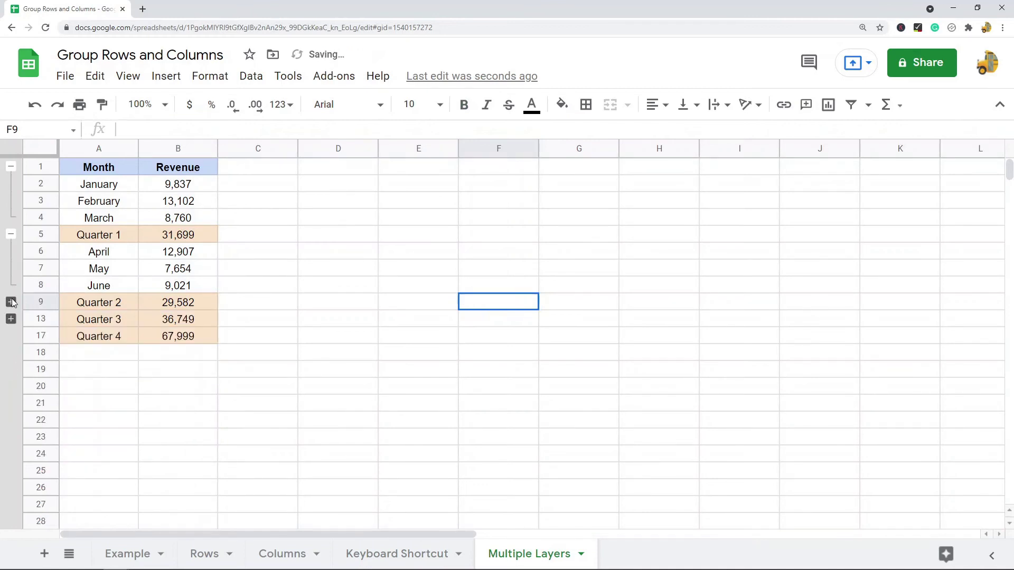
{"action": "left_click", "coordinate": [11, 235]}
{"action": "left_click", "coordinate": [10, 167]}
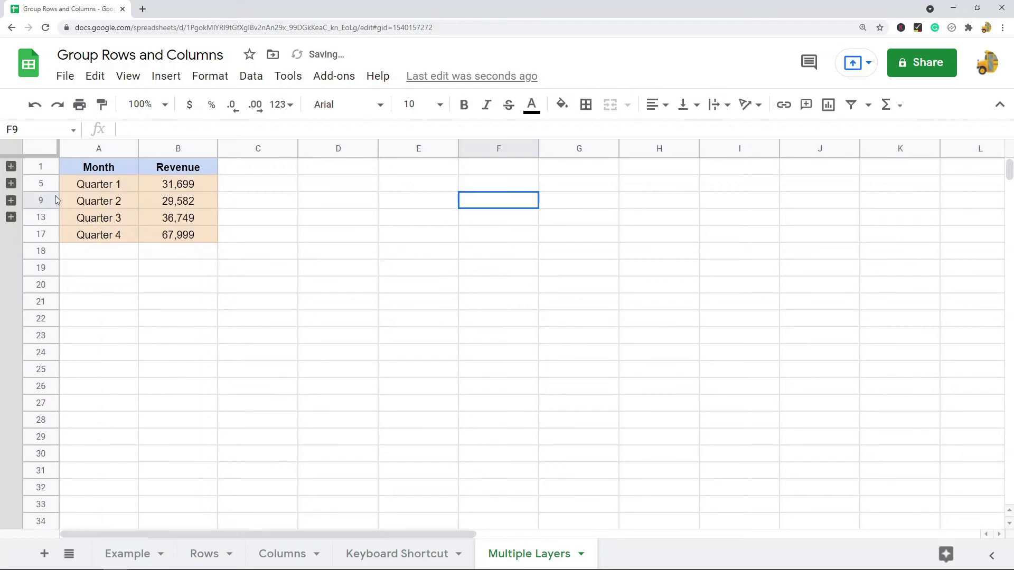
- Expand all four month row groups on the Multiple Layers sheet
{"action": "left_click", "coordinate": [10, 167]}
{"action": "left_click", "coordinate": [10, 235]}
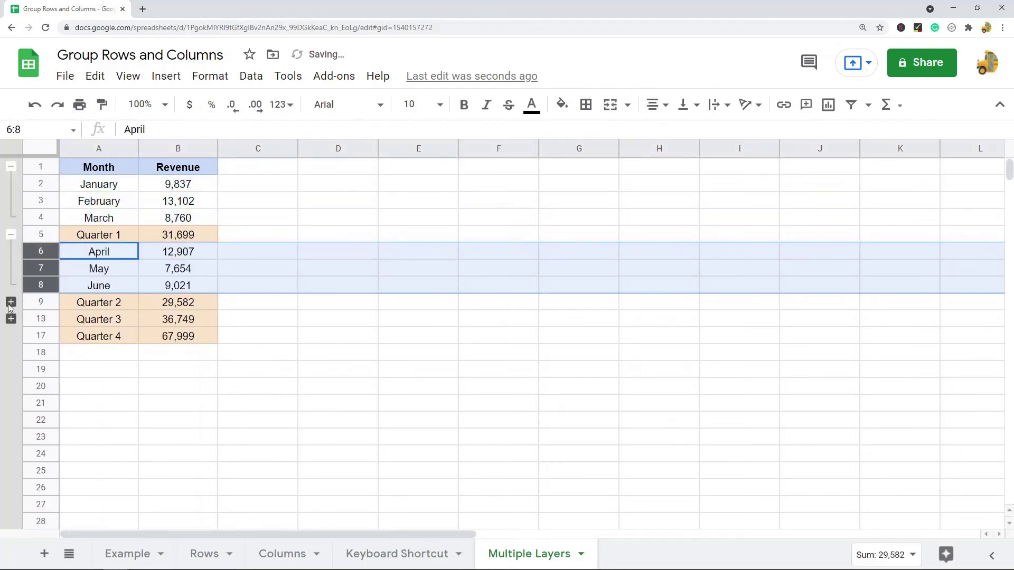
{"action": "left_click", "coordinate": [11, 303]}
{"action": "left_click", "coordinate": [11, 370]}
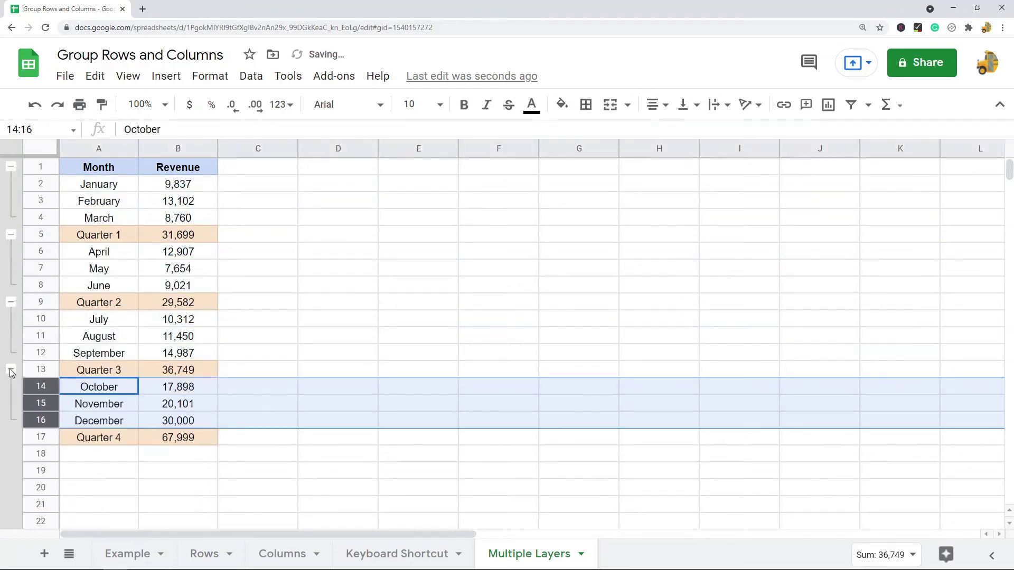
{"action": "left_click", "coordinate": [185, 487]}
- Group rows 2-17 as an outer group around the existing month groups on the Multiple Layers sheet
{"action": "left_click", "coordinate": [35, 437]}
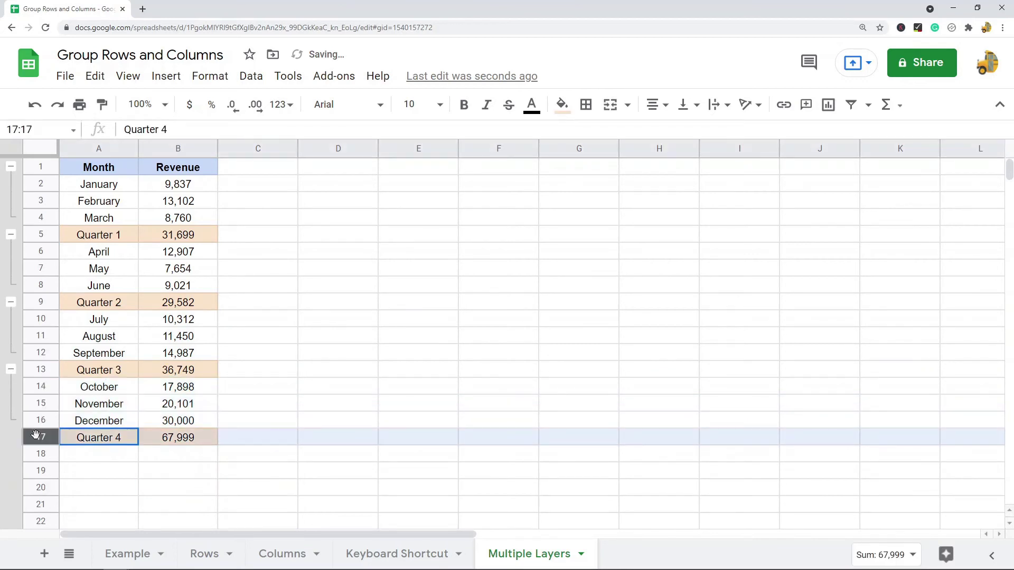
{"action": "left_click_drag", "start_coordinate": [36, 436], "coordinate": [35, 184]}
{"action": "right_click", "coordinate": [38, 231]}
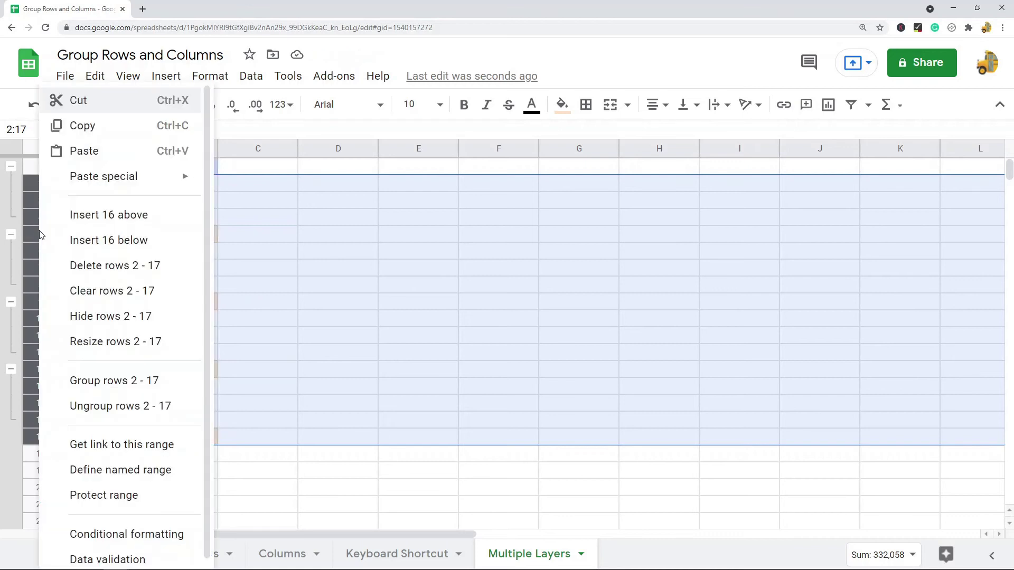
{"action": "left_click", "coordinate": [127, 382]}
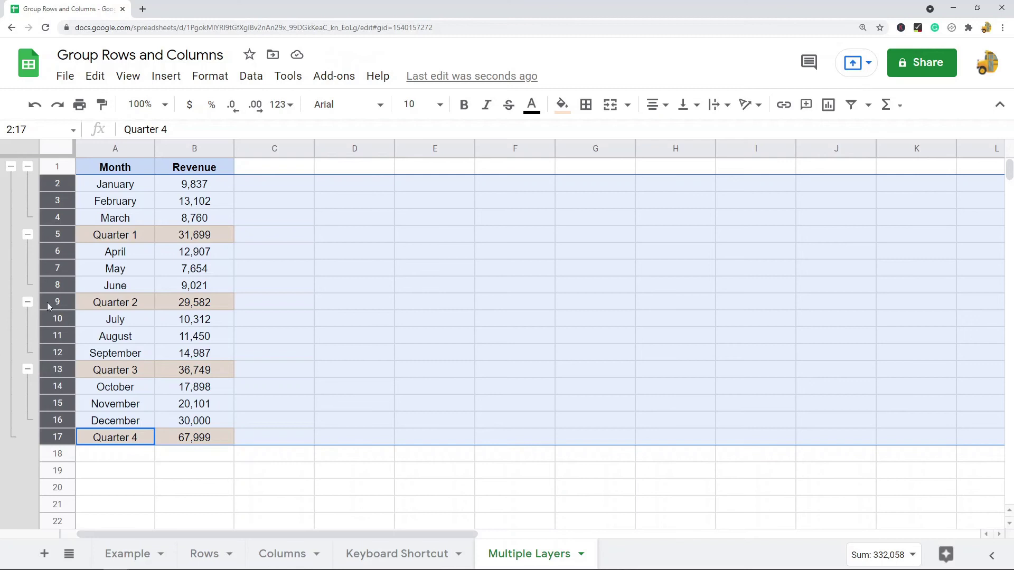
{"action": "left_click", "coordinate": [472, 322]}
{"action": "left_click", "coordinate": [121, 186]}
{"action": "left_click_drag", "start_coordinate": [121, 186], "coordinate": [195, 439]}
{"action": "scroll", "coordinate": [127, 455], "scroll_direction": "down", "scroll_amount": 2}
{"action": "left_click_drag", "start_coordinate": [133, 341], "coordinate": [183, 452]}
{"action": "scroll", "coordinate": [176, 480], "scroll_direction": "down", "scroll_amount": 2}
{"action": "scroll", "coordinate": [178, 435], "scroll_direction": "up", "scroll_amount": 4}
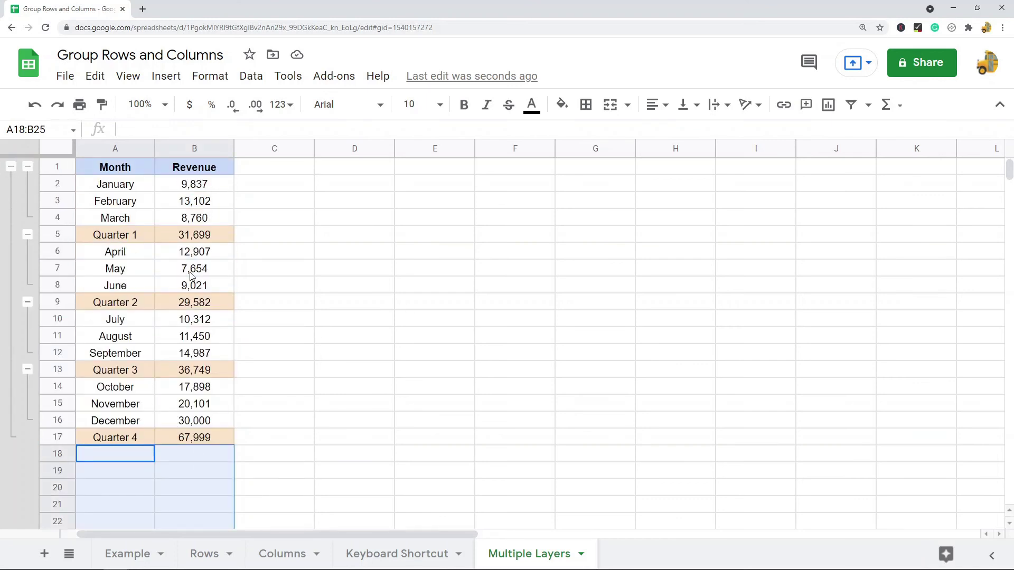
- Collapse the January to March rows, and collapse and re-expand the outer group of rows 2-17
{"action": "left_click", "coordinate": [10, 167]}
{"action": "left_click", "coordinate": [10, 167]}
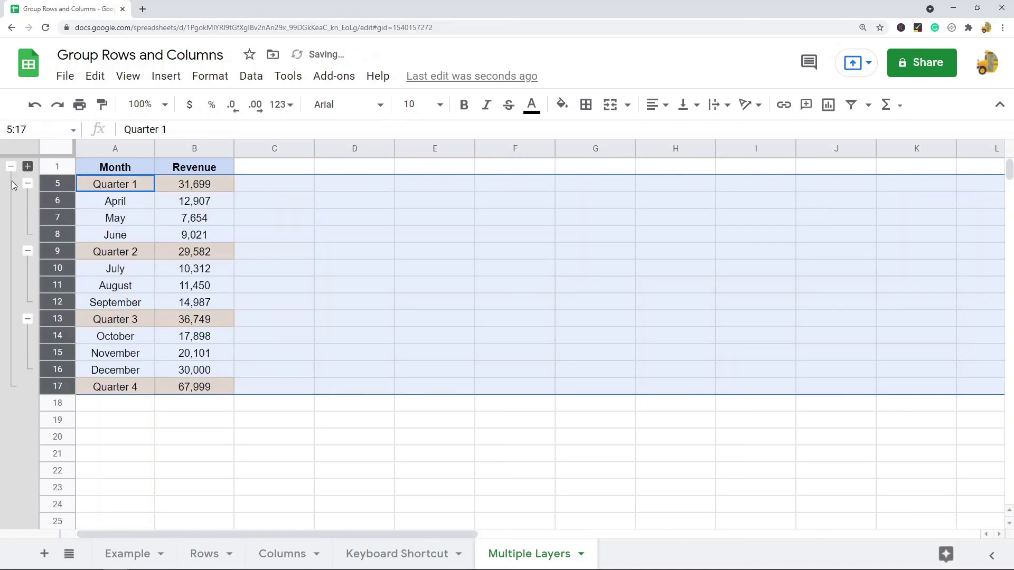
{"action": "left_click", "coordinate": [10, 167]}
- Collapse and re-expand the inner April to June and July to September row groups
{"action": "left_click", "coordinate": [27, 184]}
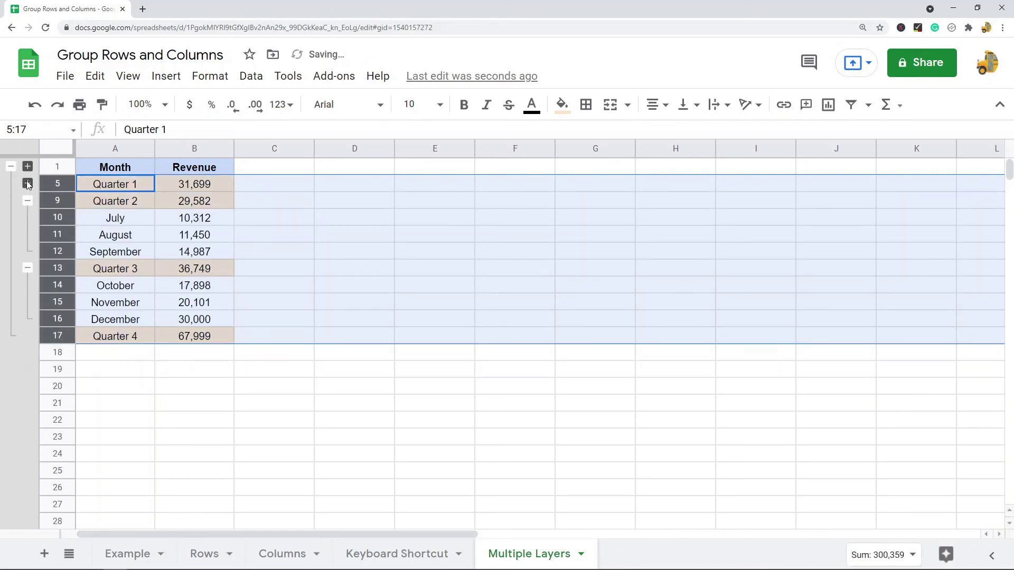
{"action": "left_click", "coordinate": [28, 183]}
{"action": "left_click", "coordinate": [28, 251]}
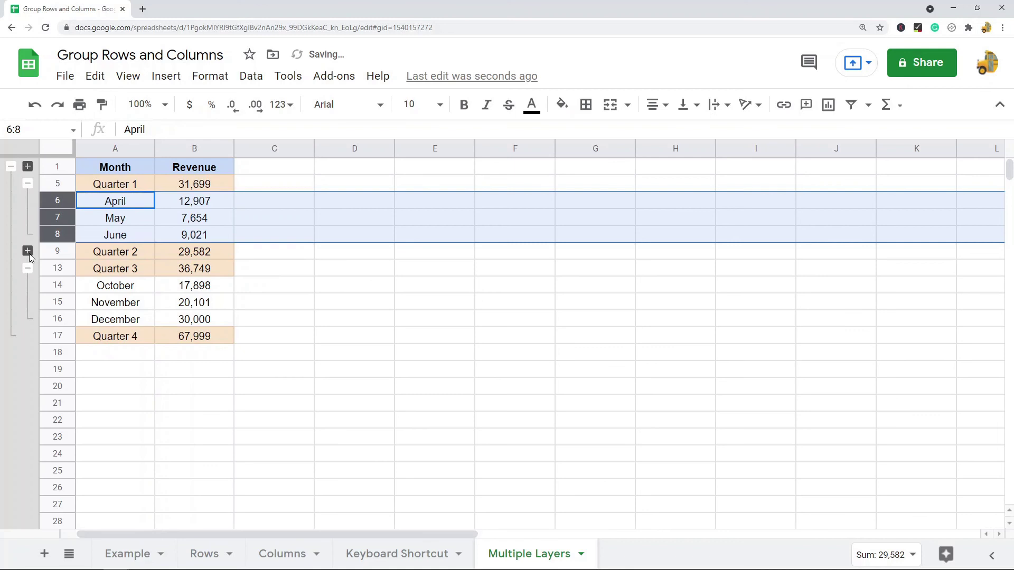
{"action": "left_click", "coordinate": [27, 251]}
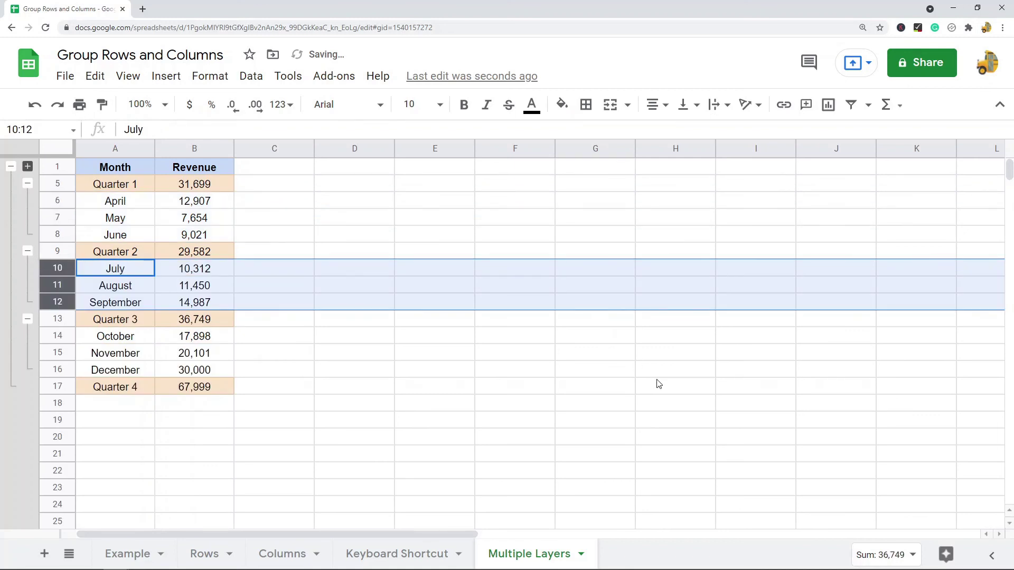